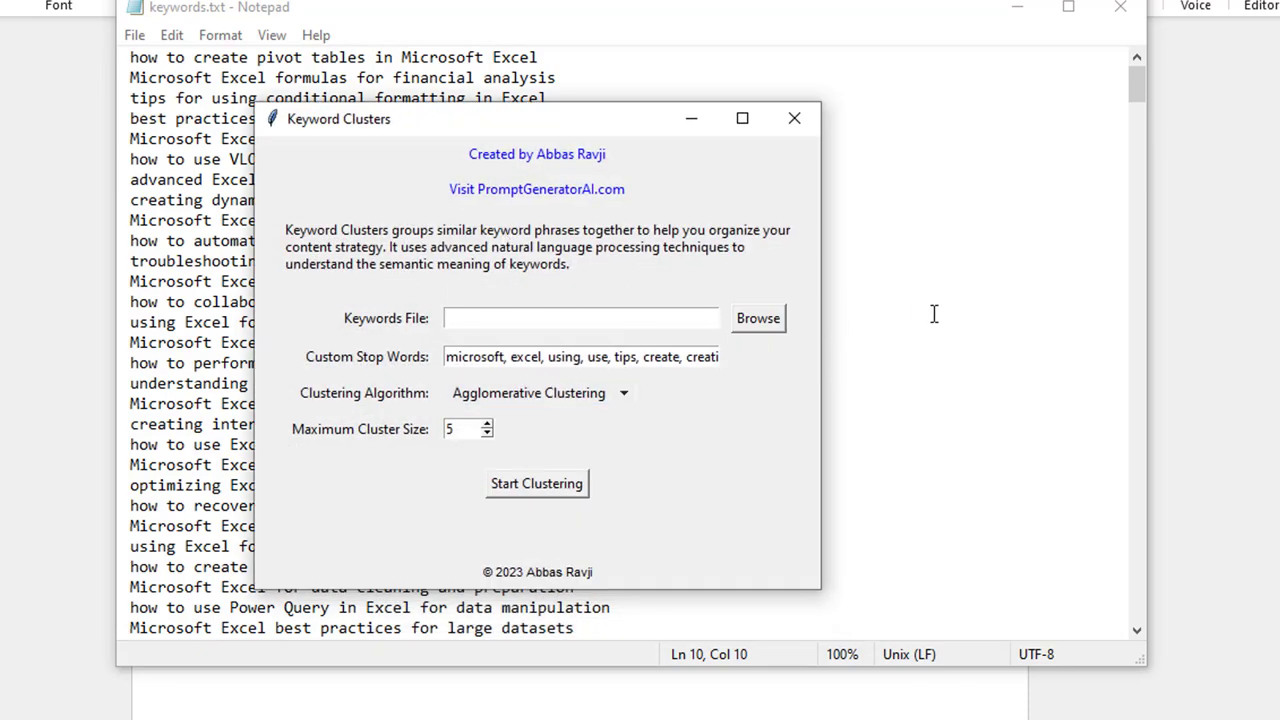
- Bring the keywords.txt phrase list in Notepad in front of the Keyword Clusters tool
{"action": "left_click", "coordinate": [864, 292]}
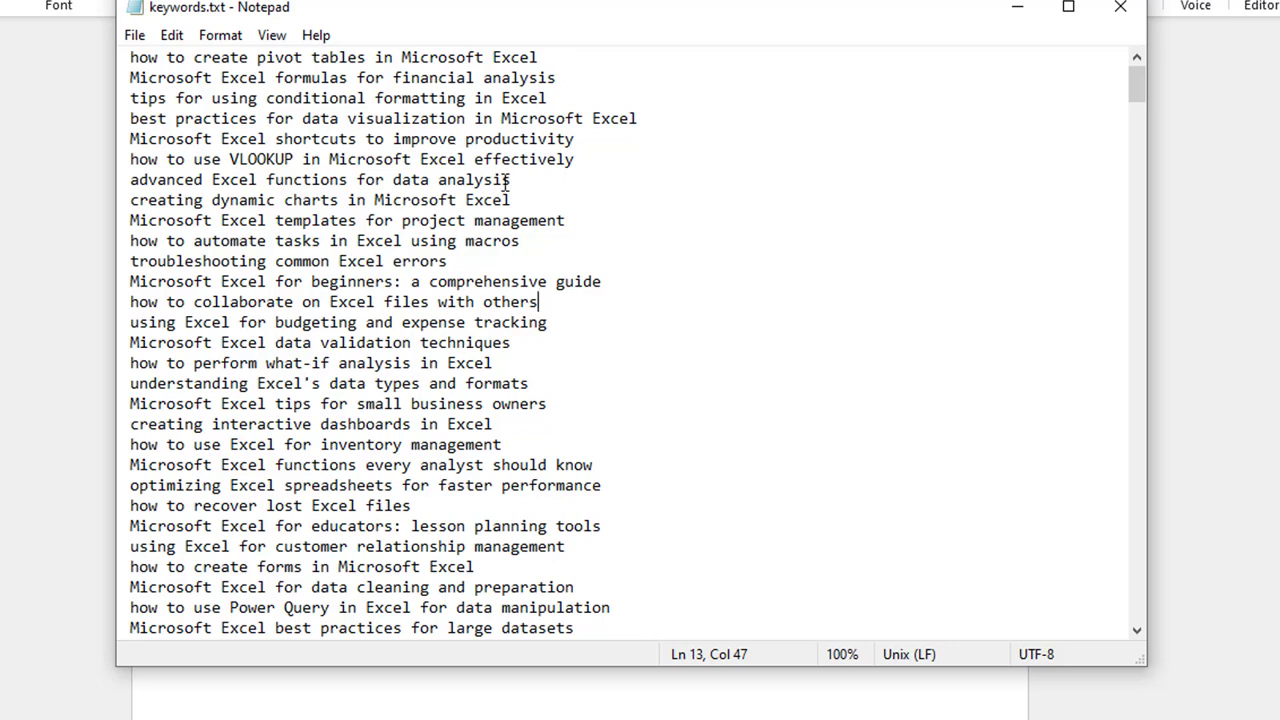
- Read the two keyword cannibalization paragraphs in Word, then return to the keywords.txt list
{"action": "key", "text": "alt+Tab"}
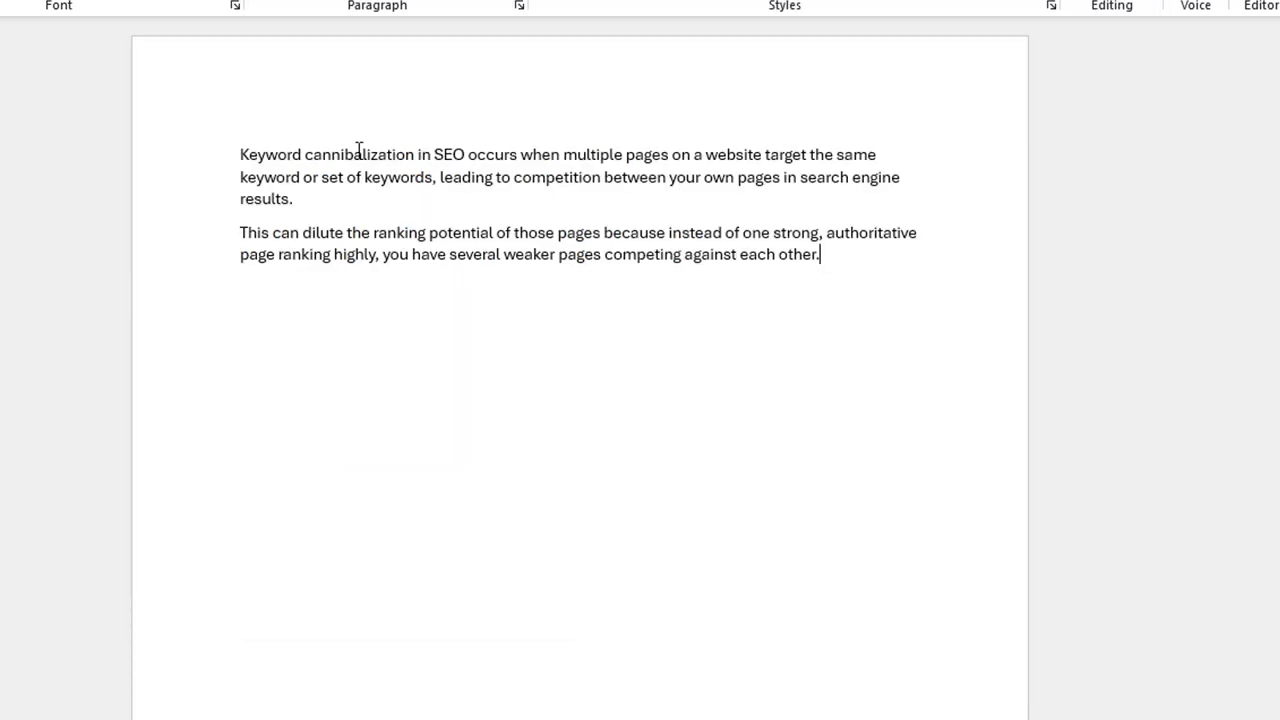
{"action": "left_click_drag", "start_coordinate": [240, 154], "coordinate": [803, 251]}
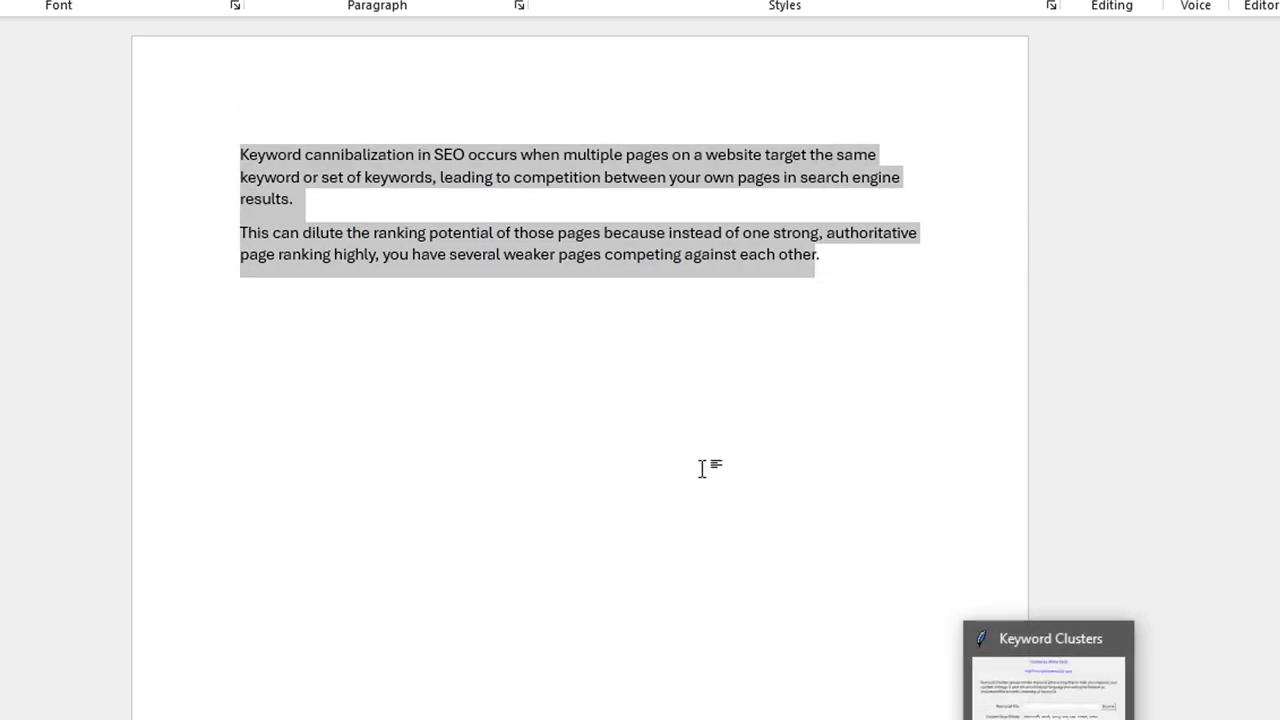
{"action": "left_click", "coordinate": [745, 480]}
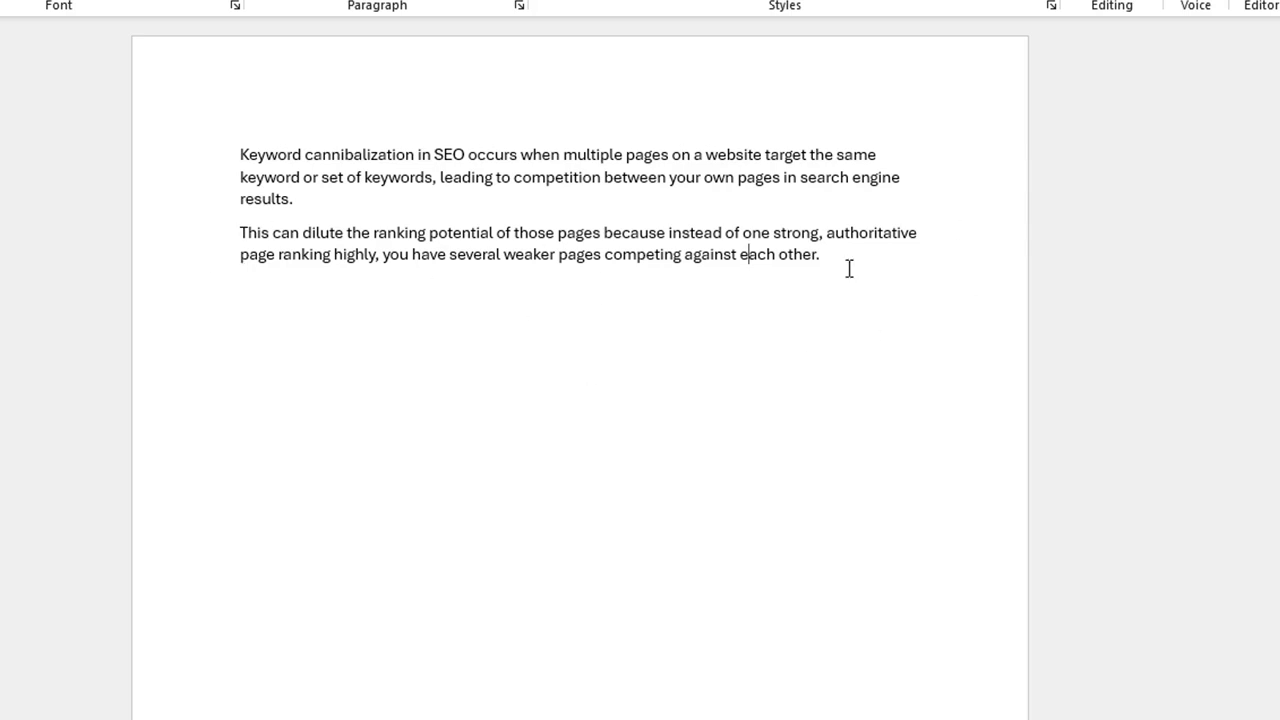
{"action": "left_click_drag", "start_coordinate": [878, 259], "coordinate": [206, 160]}
{"action": "left_click", "coordinate": [206, 160]}
{"action": "left_click", "coordinate": [563, 686]}
{"action": "left_click", "coordinate": [581, 575]}
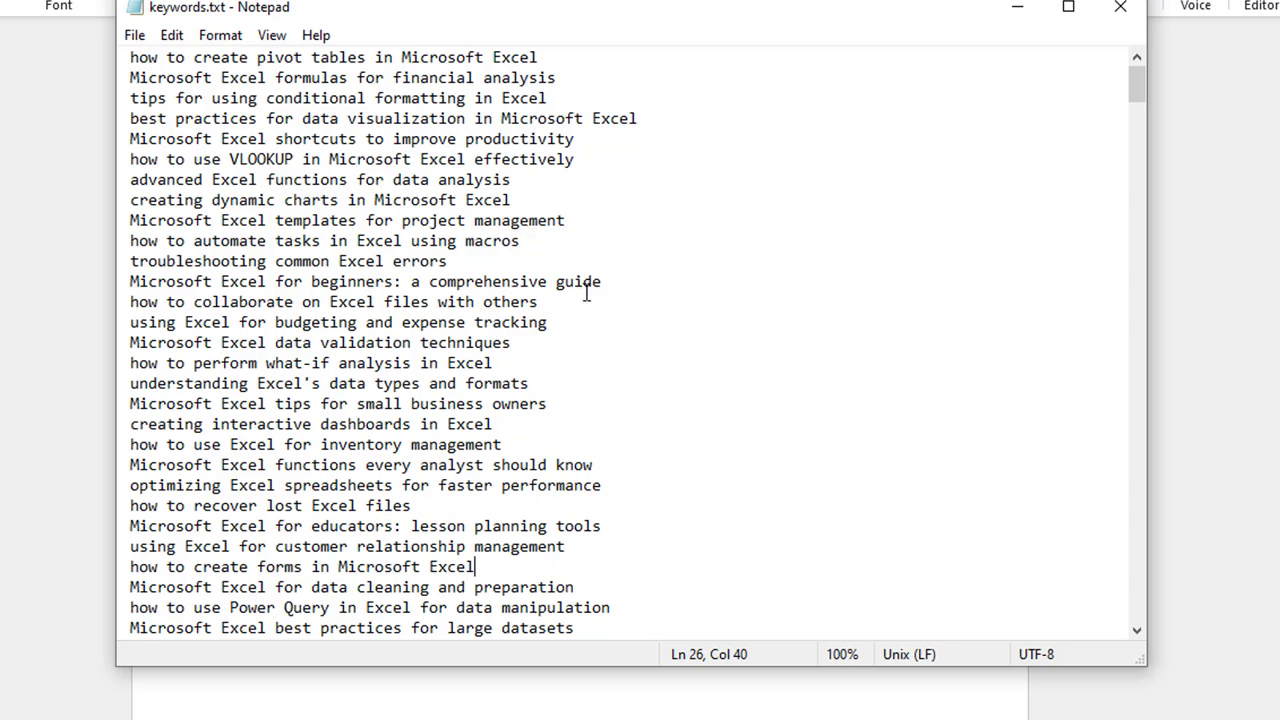
- Scroll keywords.txt to its last line, 443, and back to line 1
{"action": "left_click", "coordinate": [418, 220]}
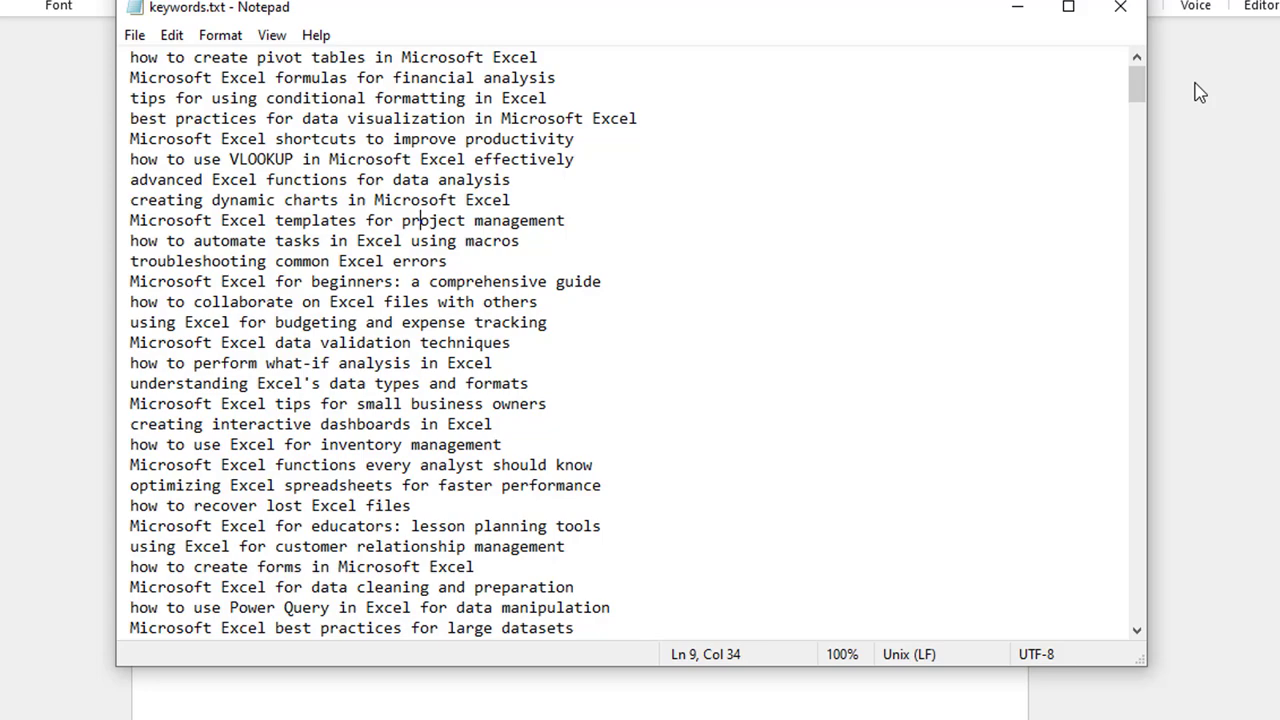
{"action": "left_click_drag", "start_coordinate": [1134, 86], "coordinate": [870, 654]}
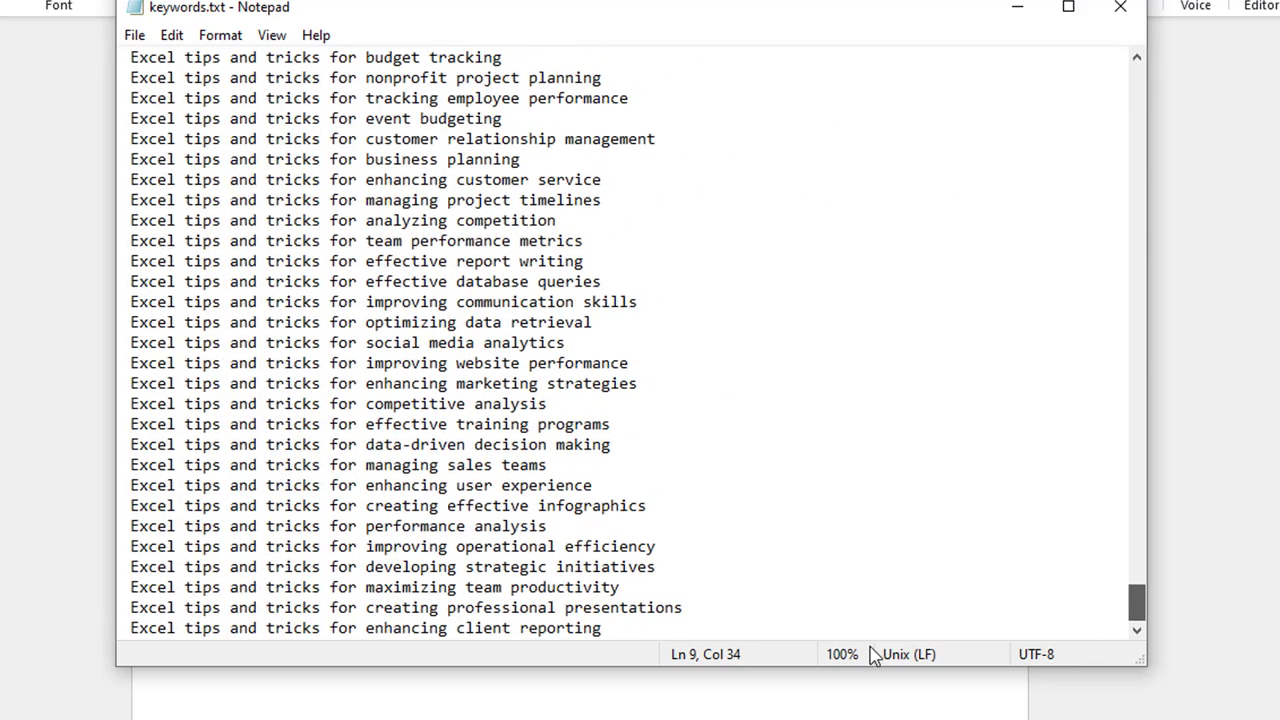
{"action": "left_click", "coordinate": [616, 630]}
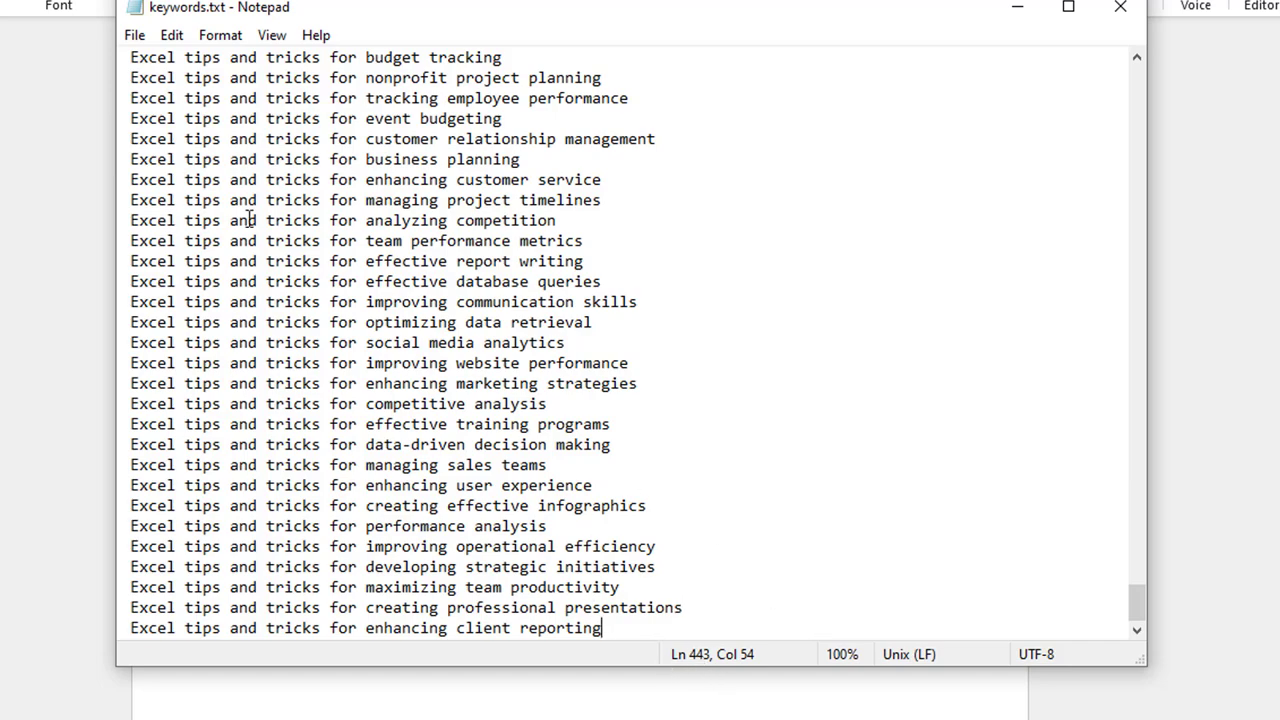
{"action": "left_click_drag", "start_coordinate": [1144, 600], "coordinate": [1196, 97]}
{"action": "scroll", "coordinate": [651, 234], "scroll_direction": "up", "scroll_amount": 2}
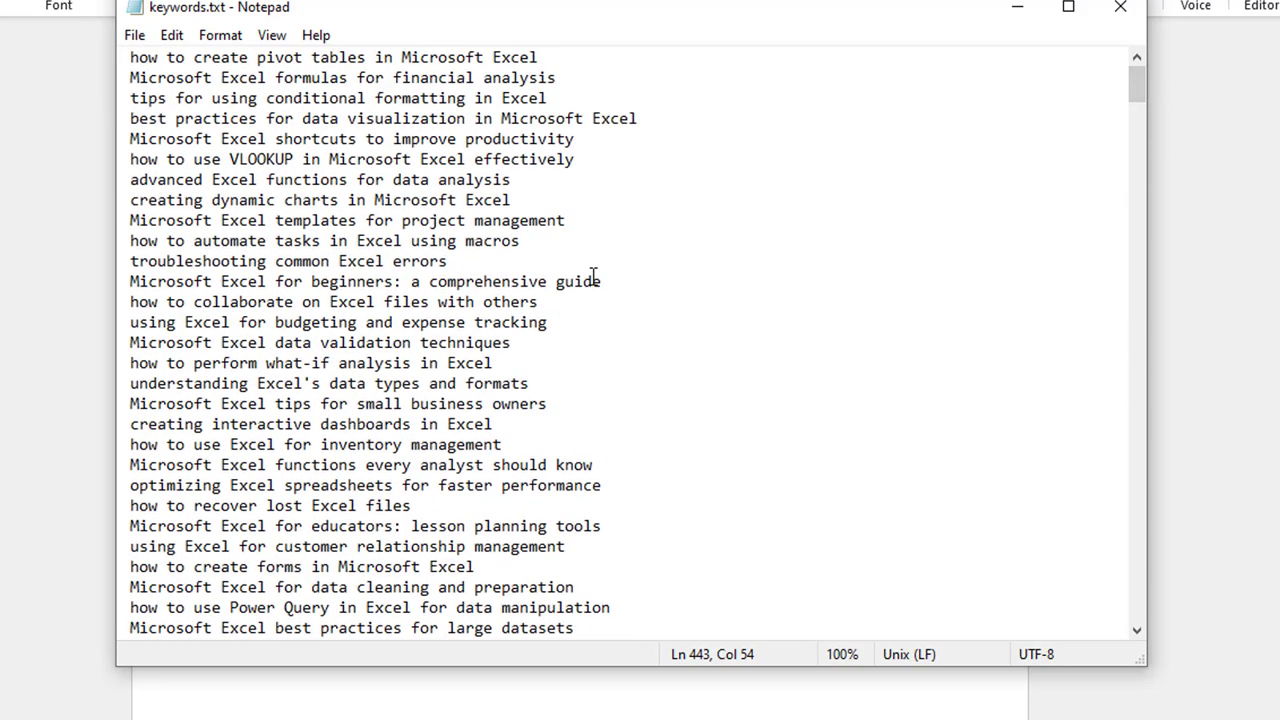
{"action": "left_click", "coordinate": [556, 62]}
{"action": "key", "text": "alt+Tab"}
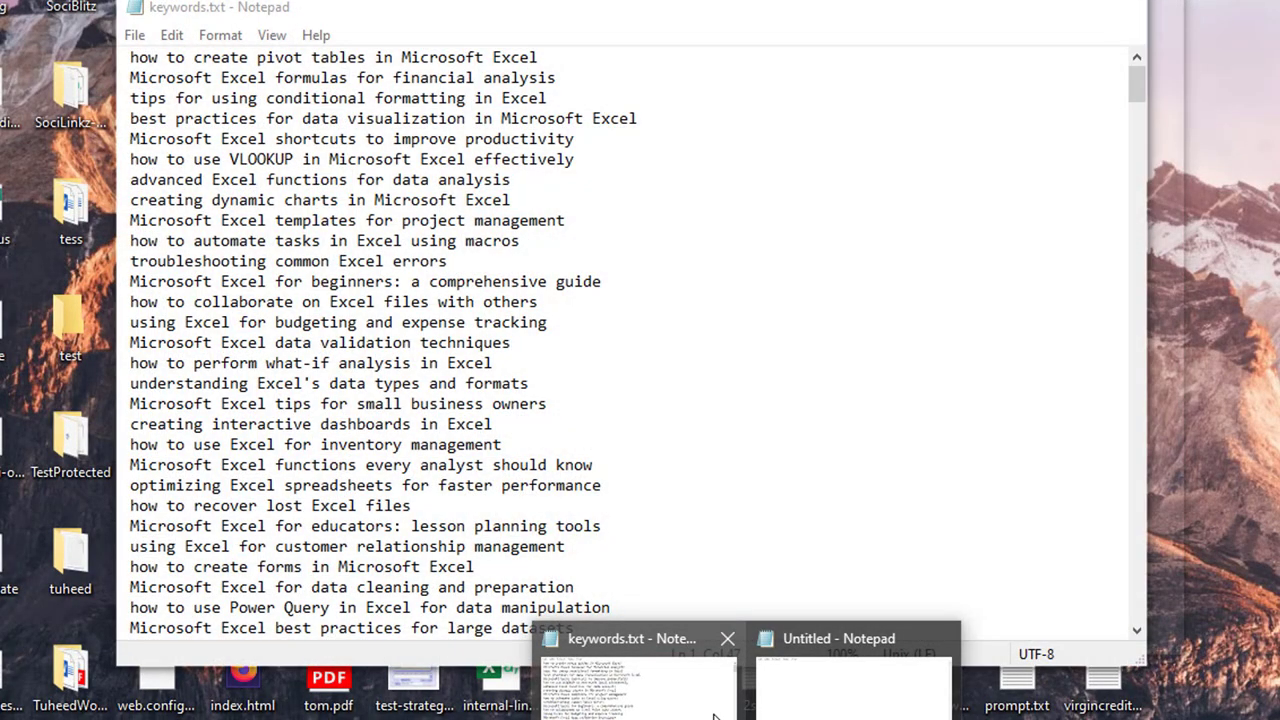
{"action": "left_click", "coordinate": [640, 710]}
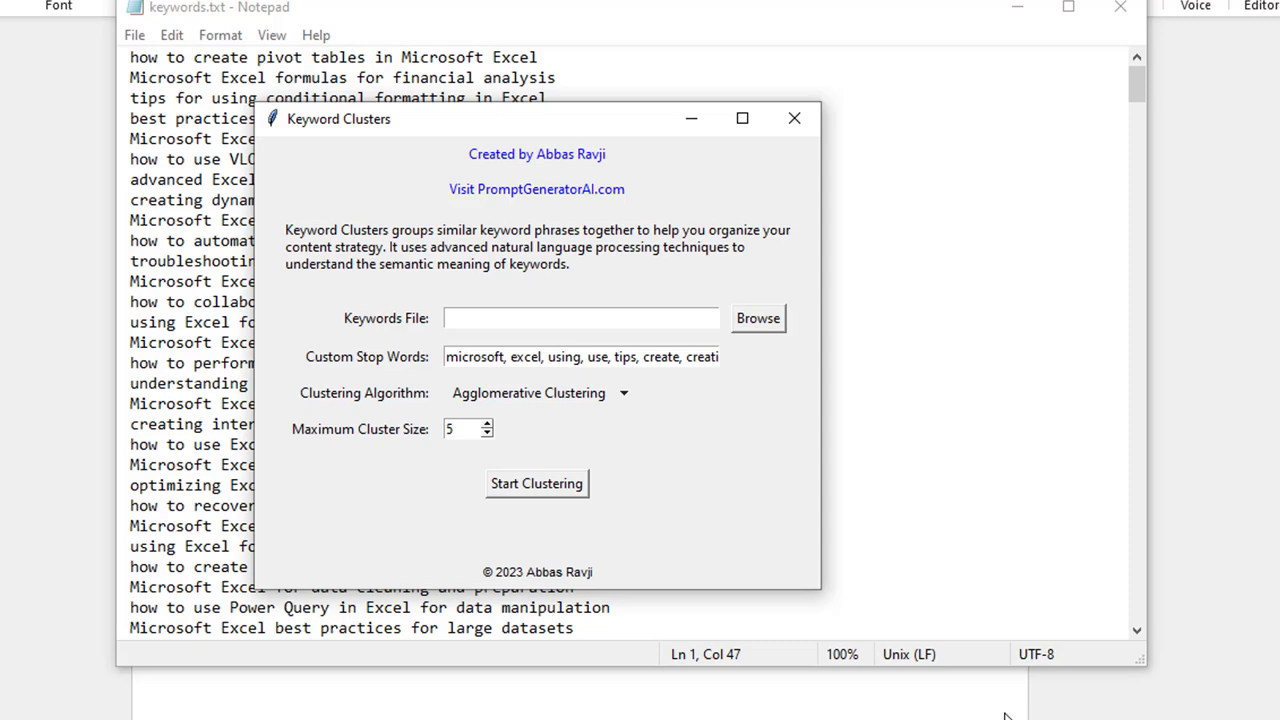
- Scroll down the keywords.txt phrases and select lines from the attendance phrase onward
{"action": "left_click_drag", "start_coordinate": [465, 120], "coordinate": [672, 42]}
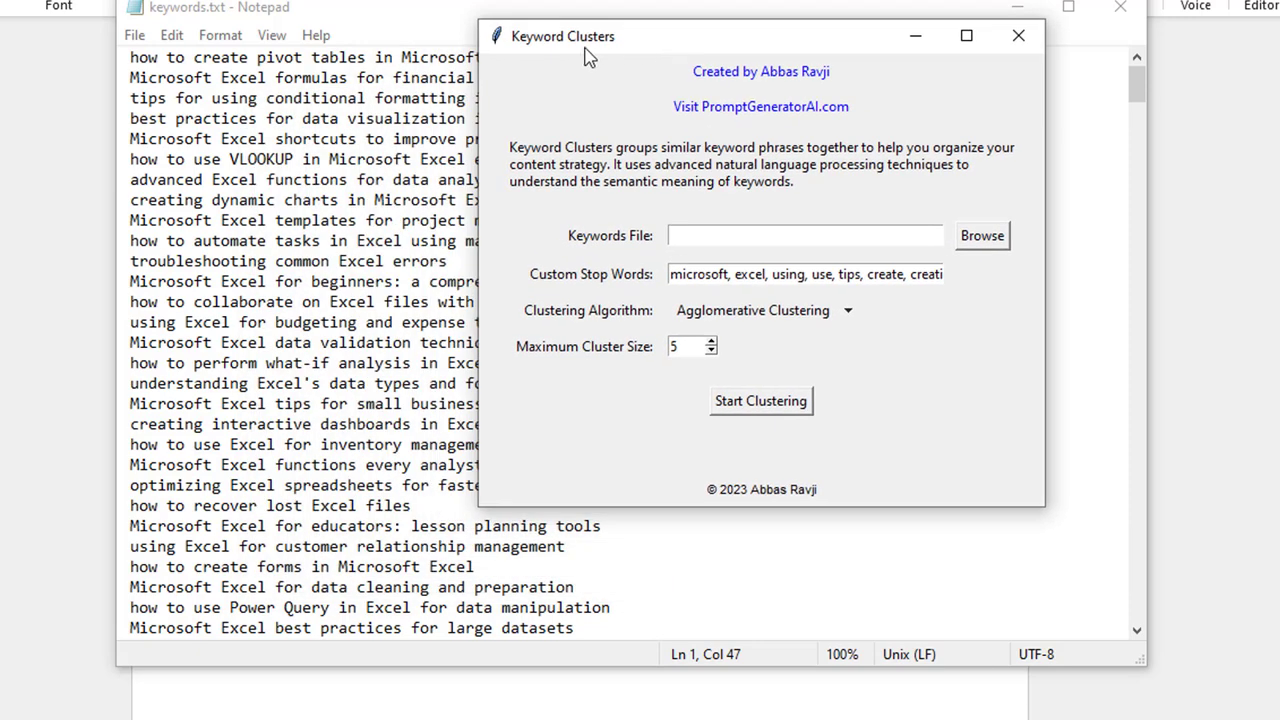
{"action": "left_click", "coordinate": [236, 220]}
{"action": "left_click", "coordinate": [145, 77]}
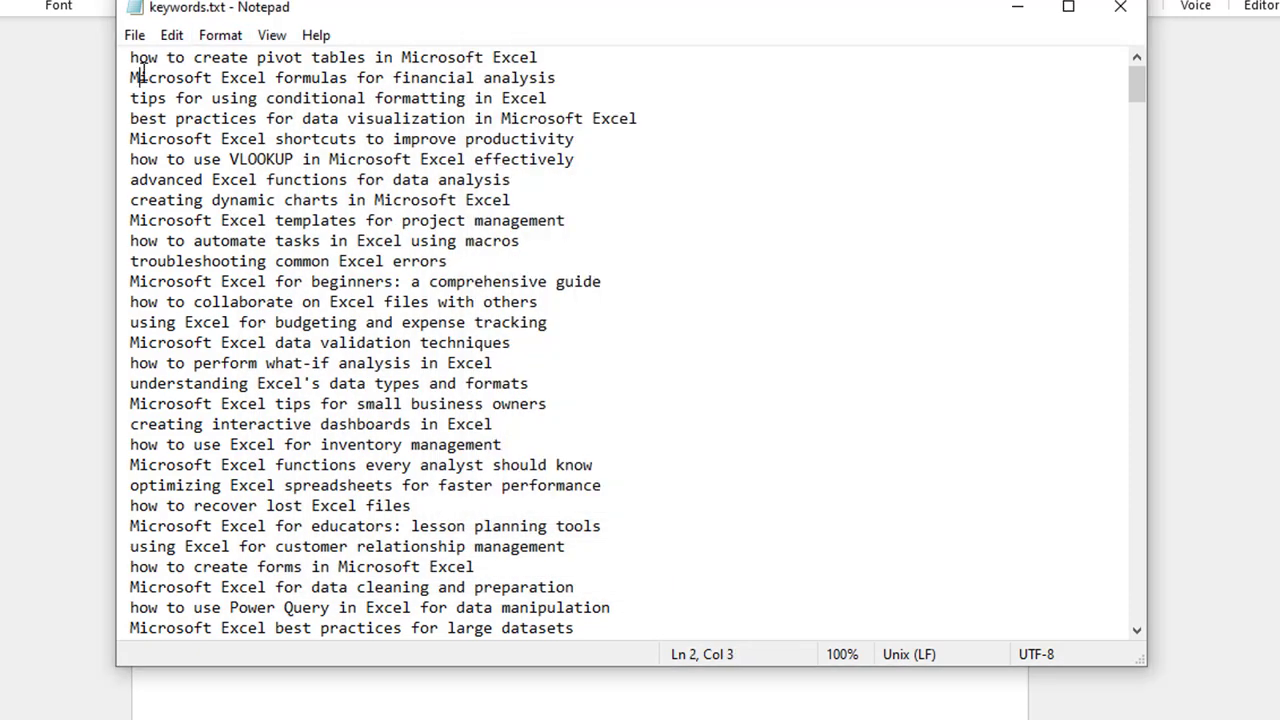
{"action": "scroll", "coordinate": [268, 368], "scroll_direction": "down", "scroll_amount": 13}
{"action": "scroll", "coordinate": [268, 368], "scroll_direction": "down", "scroll_amount": 7}
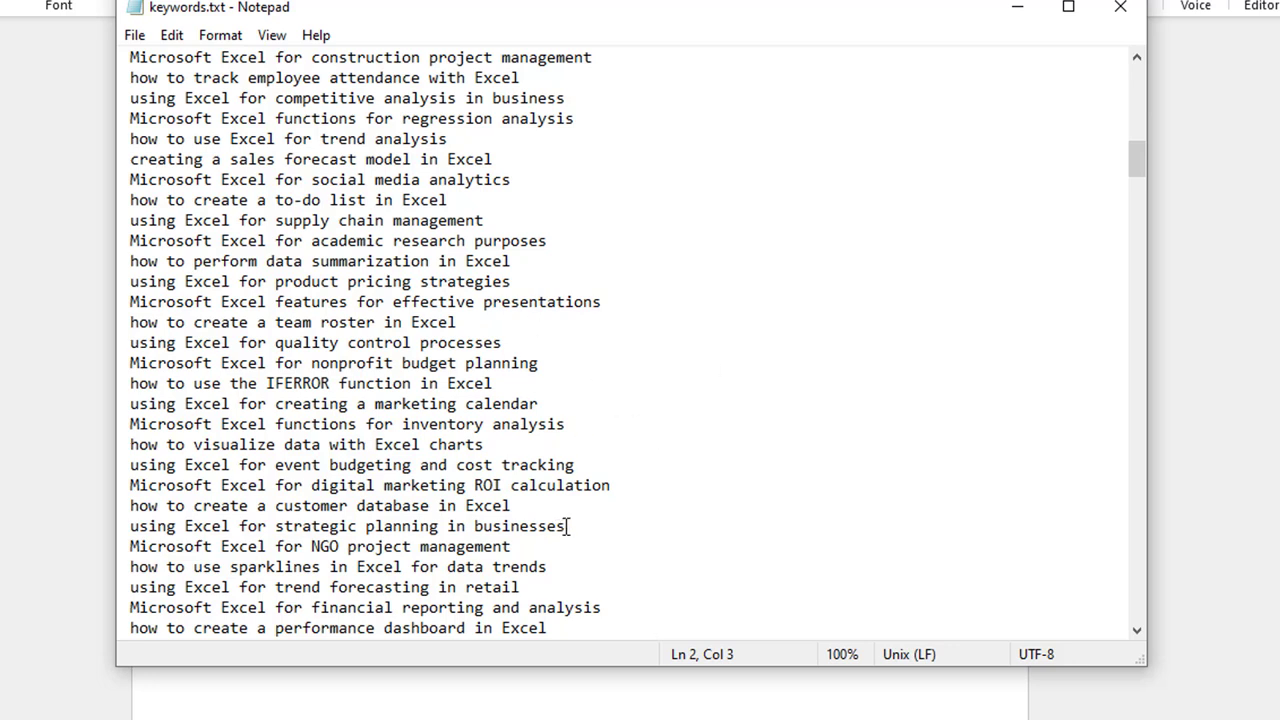
{"action": "left_click", "coordinate": [392, 338]}
{"action": "left_click_drag", "start_coordinate": [236, 72], "coordinate": [248, 139]}
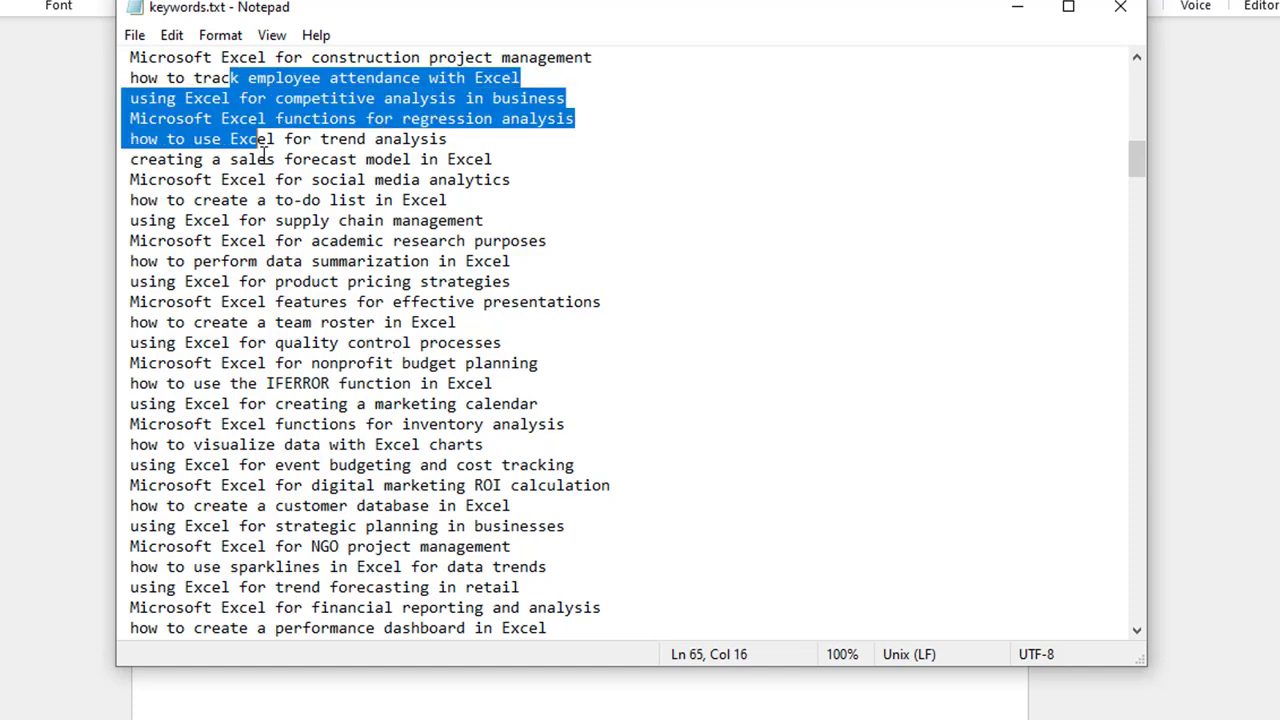
{"action": "left_click", "coordinate": [275, 159]}
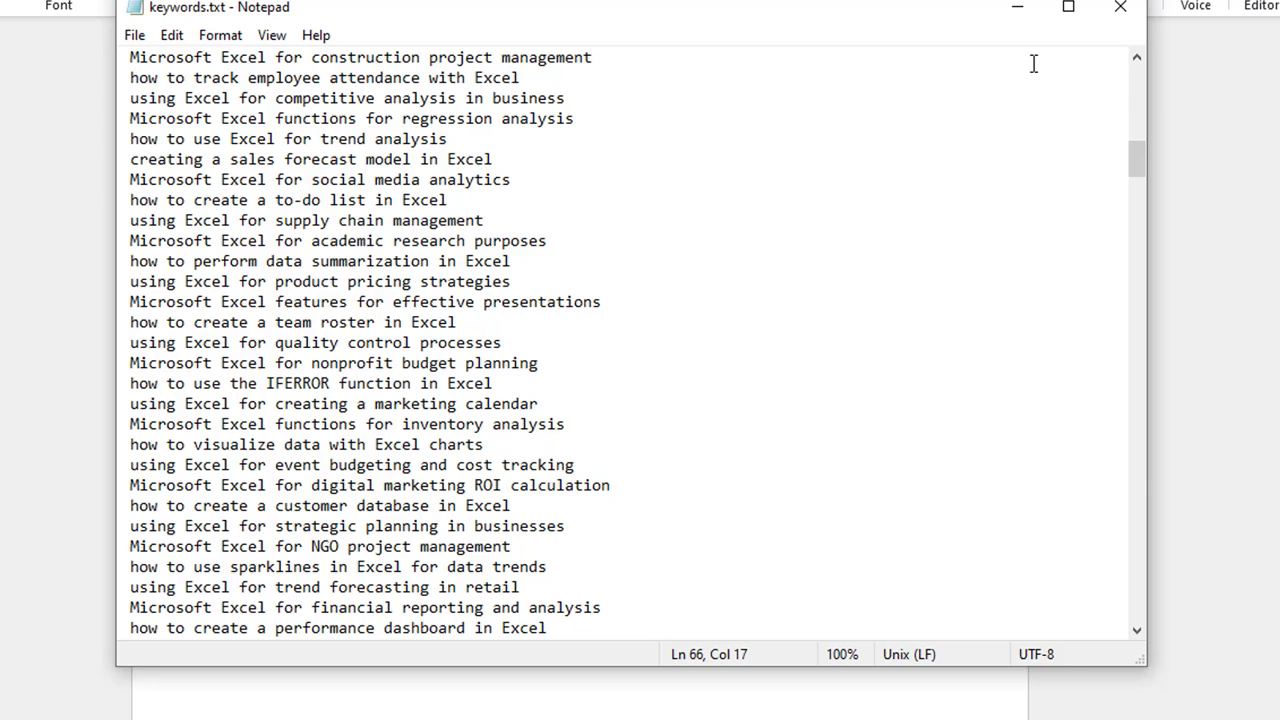
- Load keywords.txt from F:/Projects/Cluster-Keywords/Test as the tool's keywords file
{"action": "left_click", "coordinate": [1017, 7]}
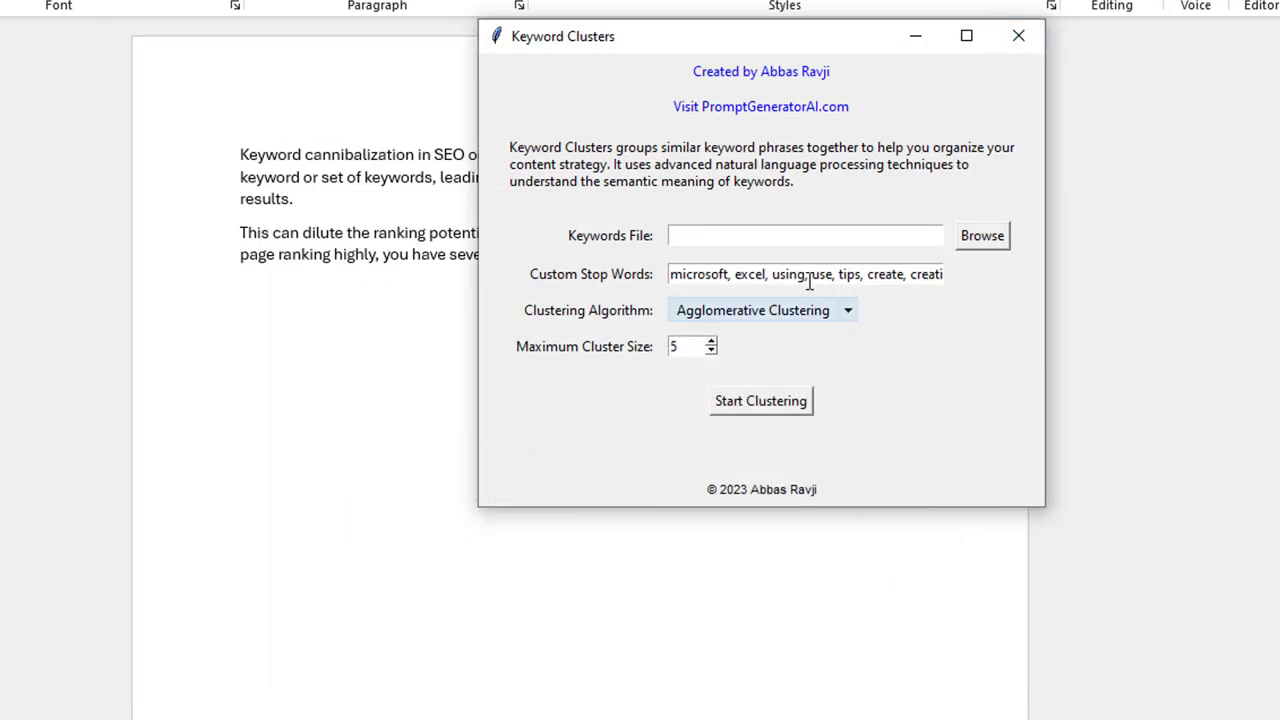
{"action": "left_click_drag", "start_coordinate": [703, 45], "coordinate": [400, 80]}
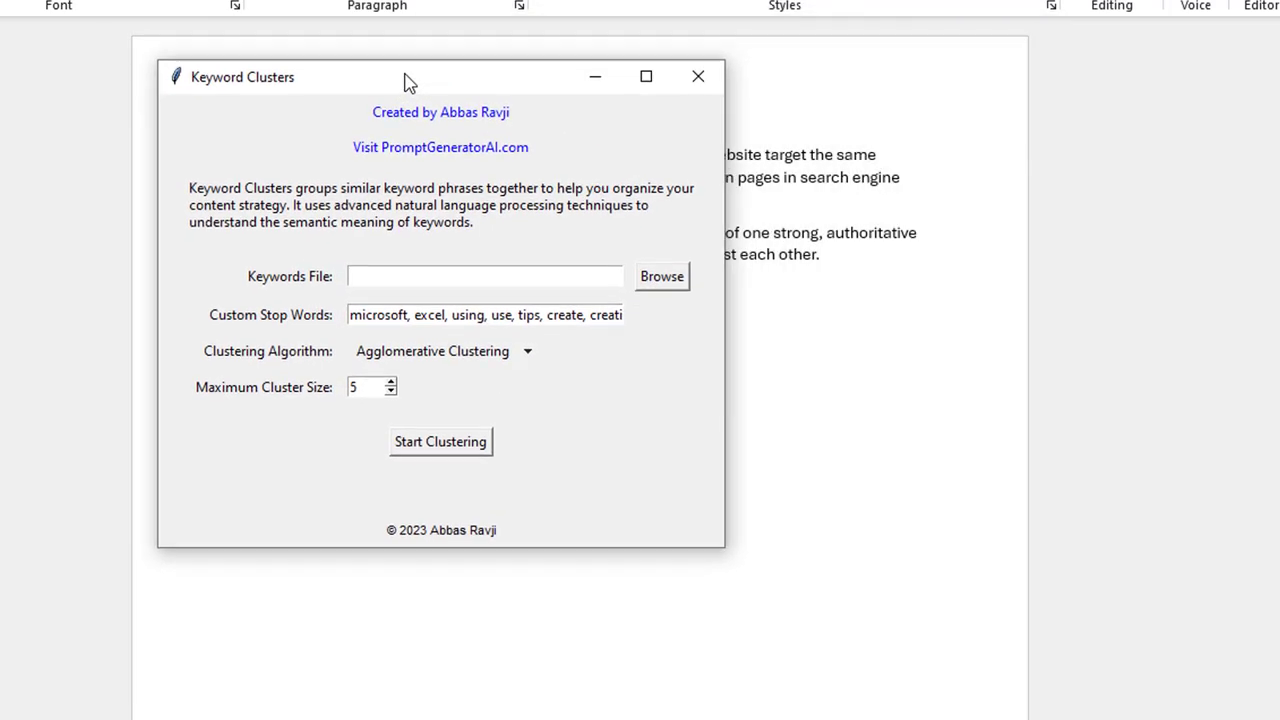
{"action": "left_click", "coordinate": [668, 278]}
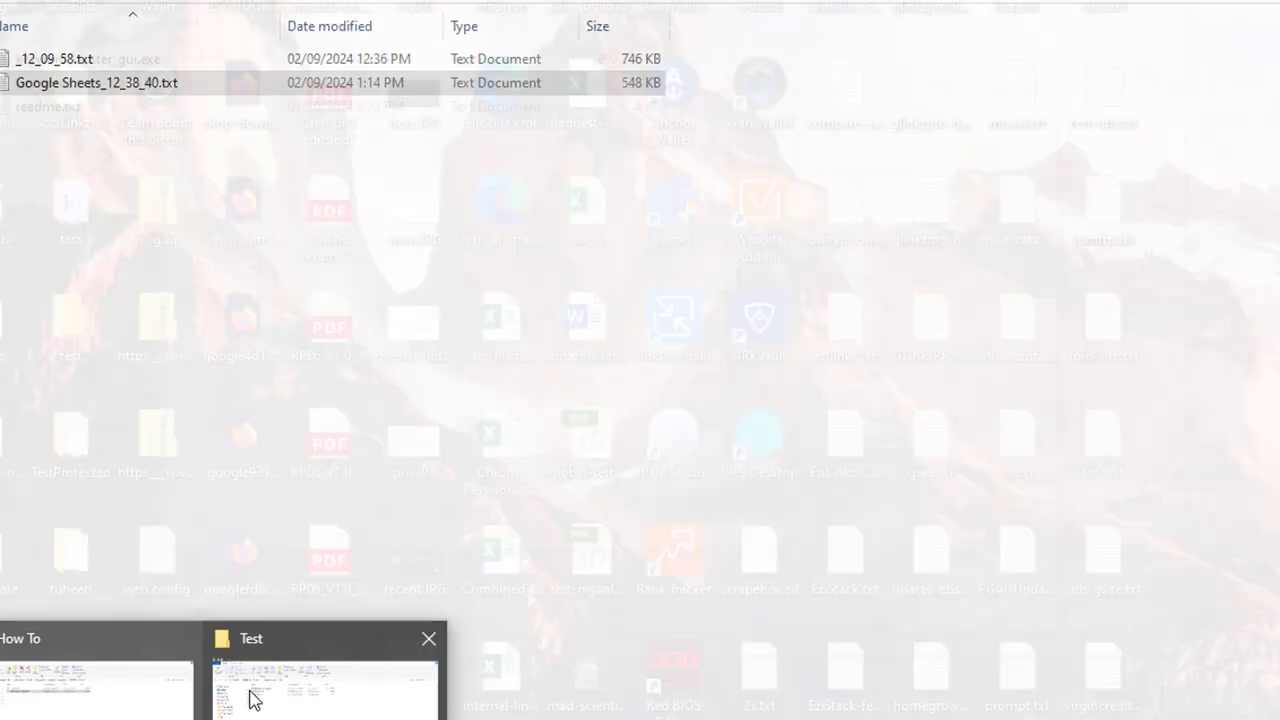
{"action": "left_click", "coordinate": [249, 694]}
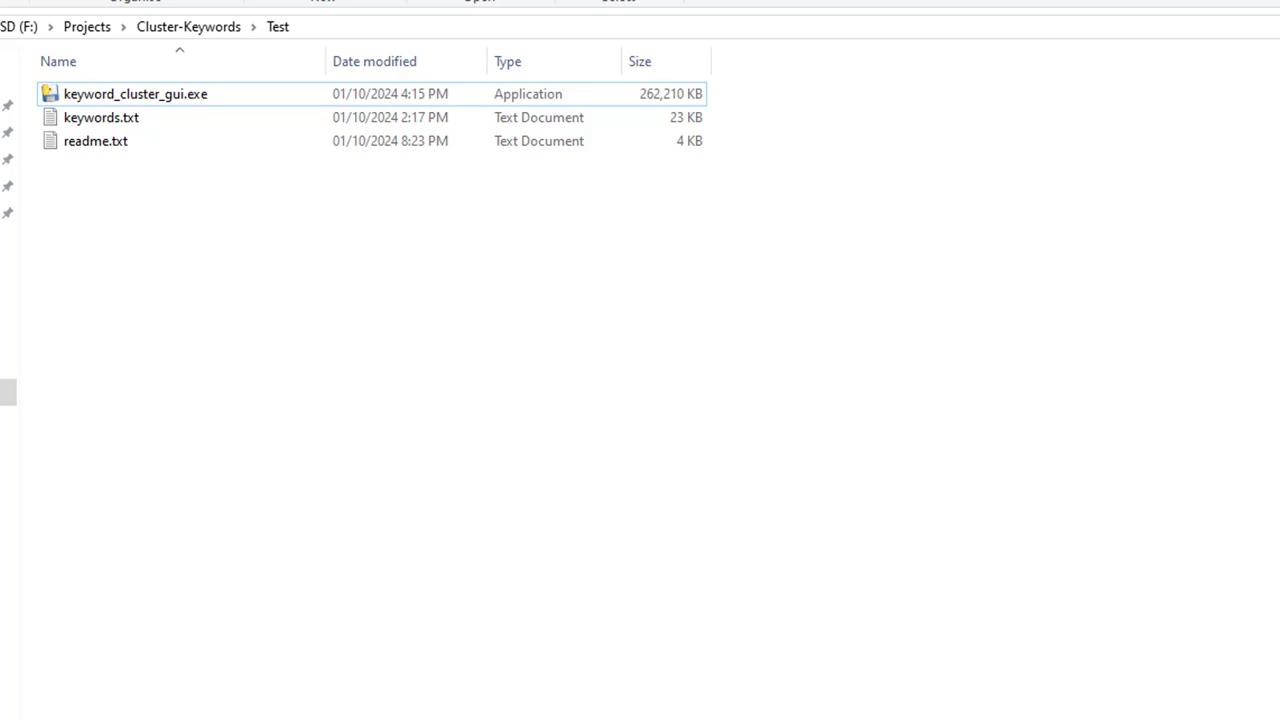
{"action": "double_click", "coordinate": [105, 118]}
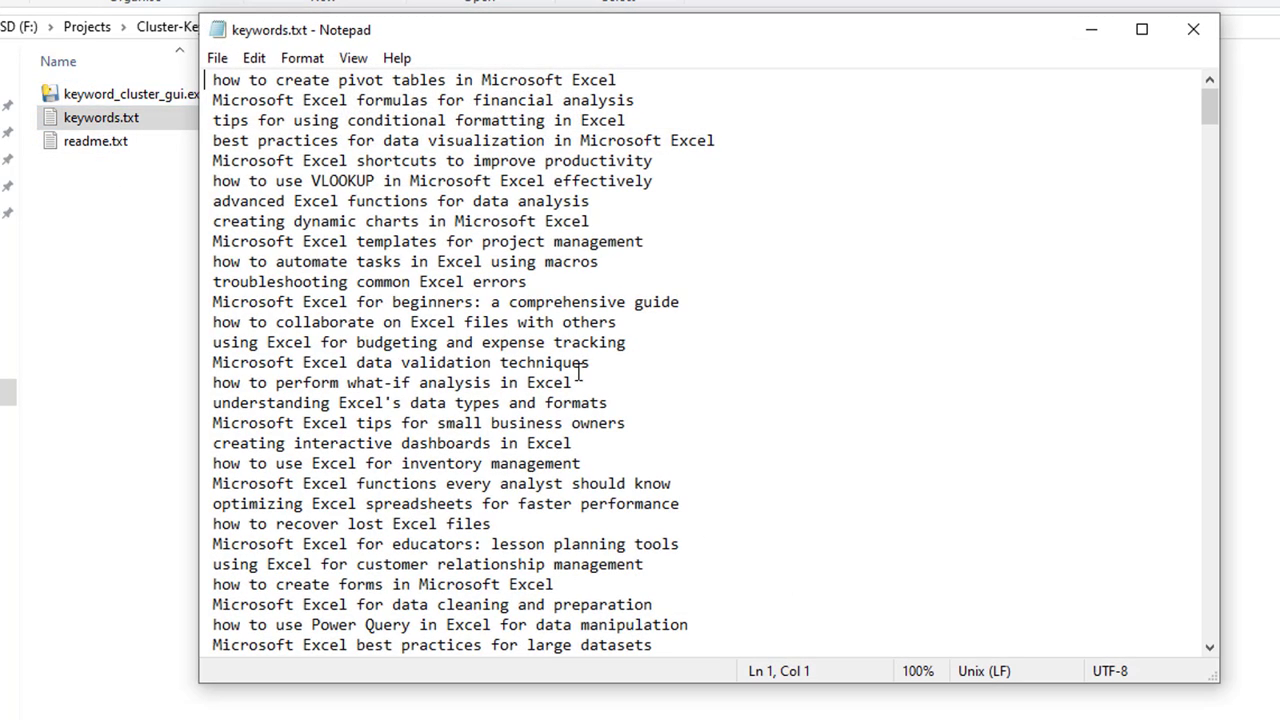
{"action": "left_click", "coordinate": [1194, 30]}
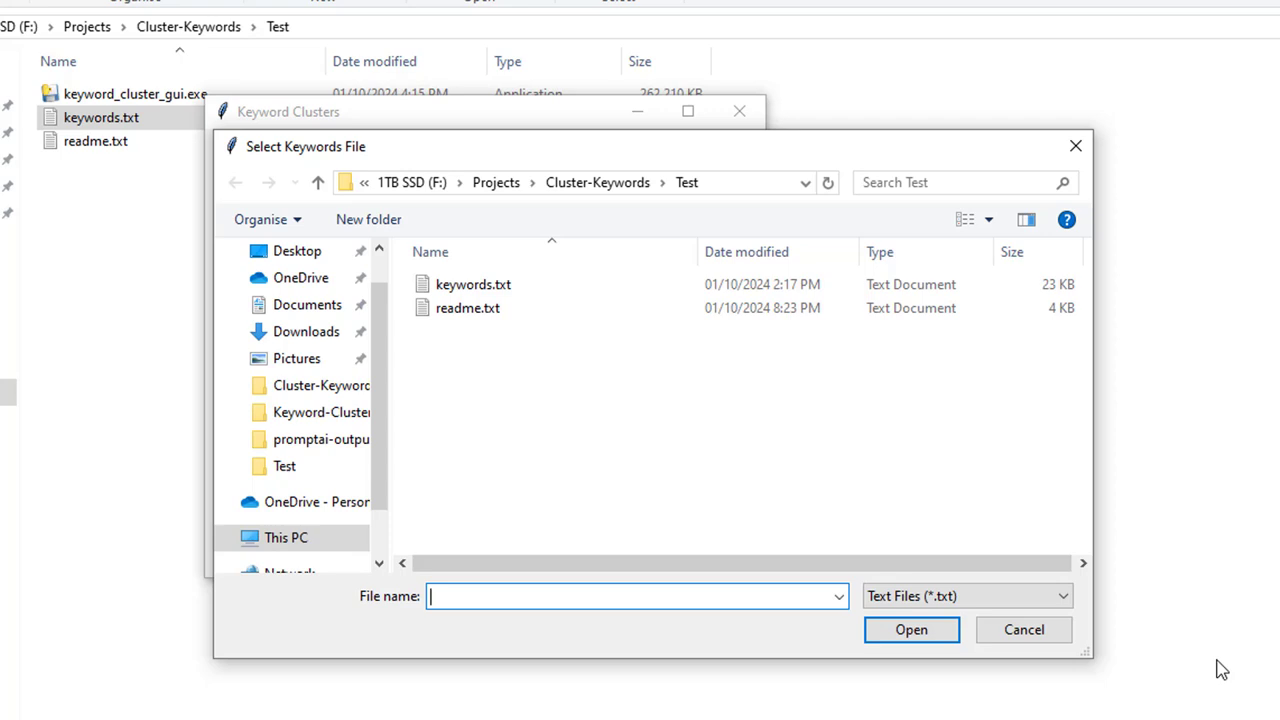
{"action": "left_click", "coordinate": [455, 290]}
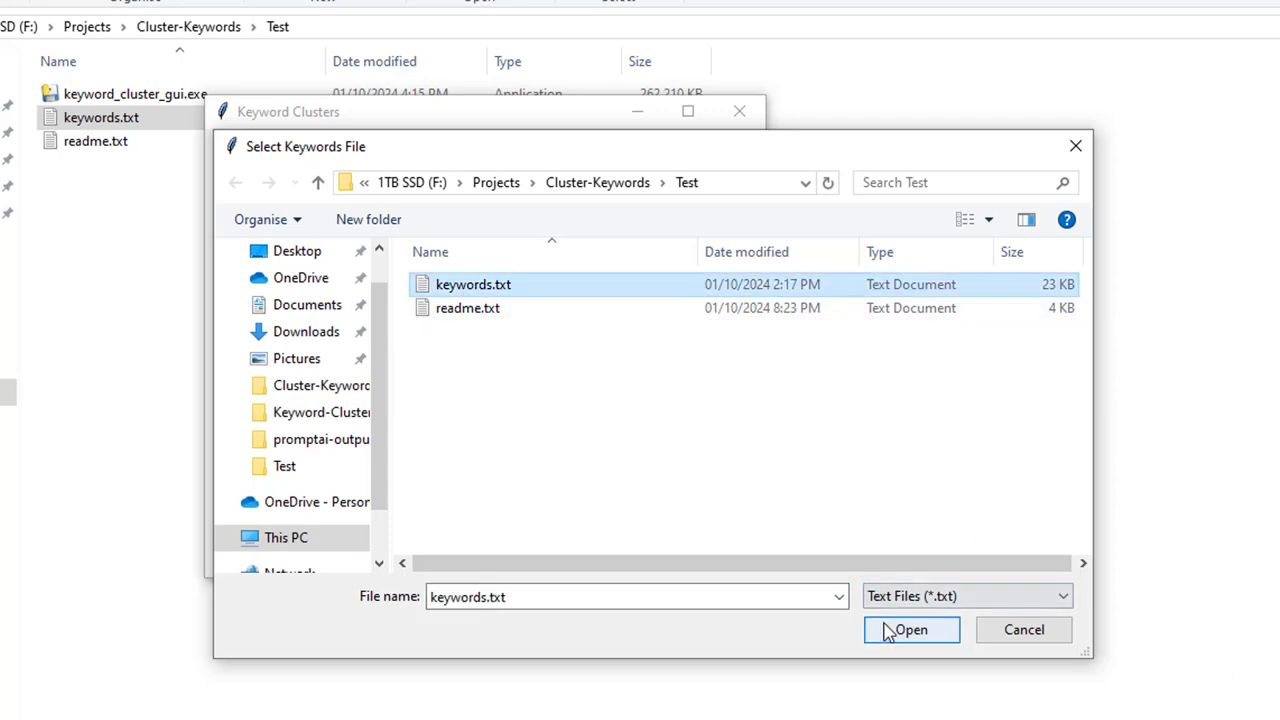
{"action": "left_click", "coordinate": [888, 630]}
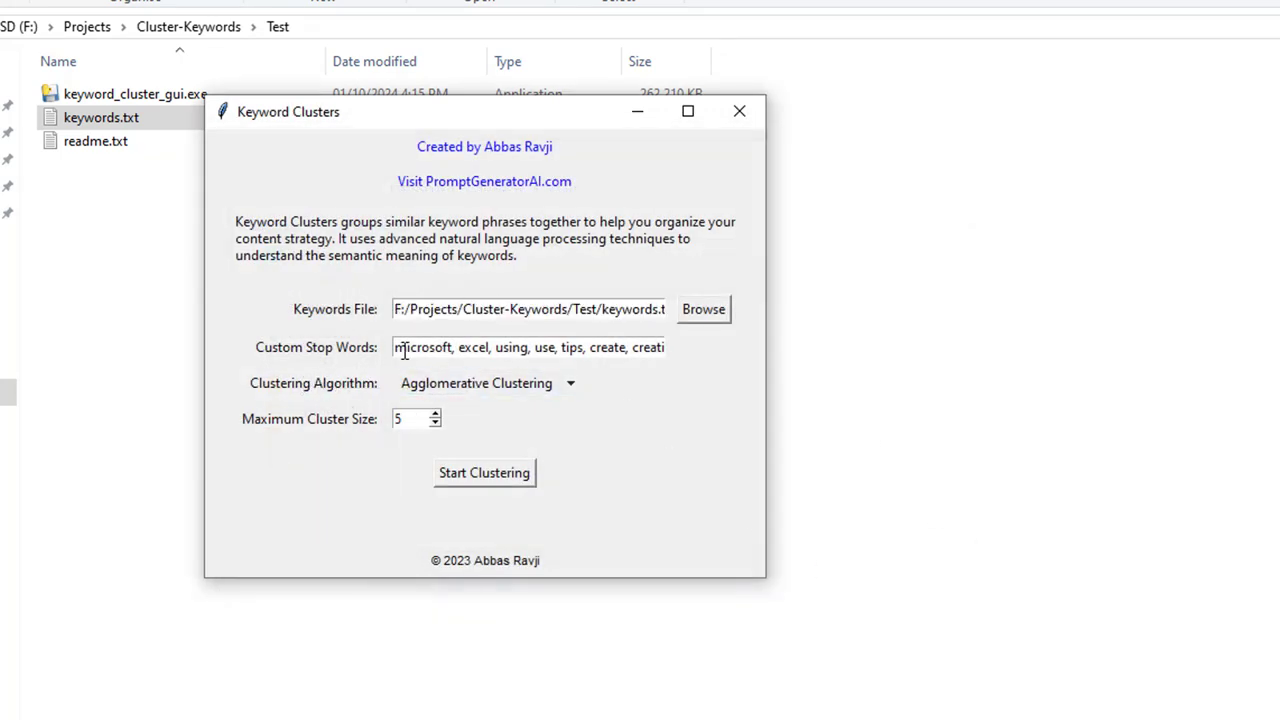
- Inspect the custom stop words: microsoft, excel, using, use, tips, create and more
{"action": "left_click_drag", "start_coordinate": [405, 347], "coordinate": [684, 351]}
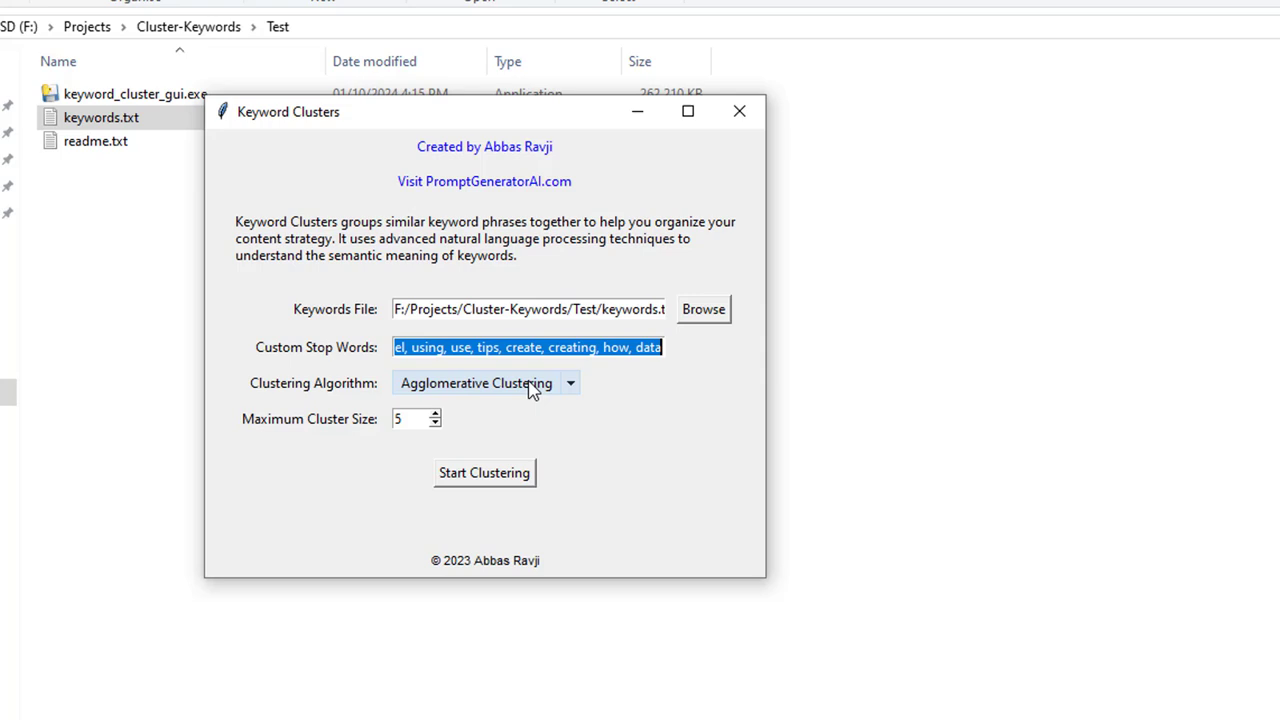
{"action": "left_click", "coordinate": [589, 347]}
{"action": "left_click_drag", "start_coordinate": [568, 346], "coordinate": [350, 346]}
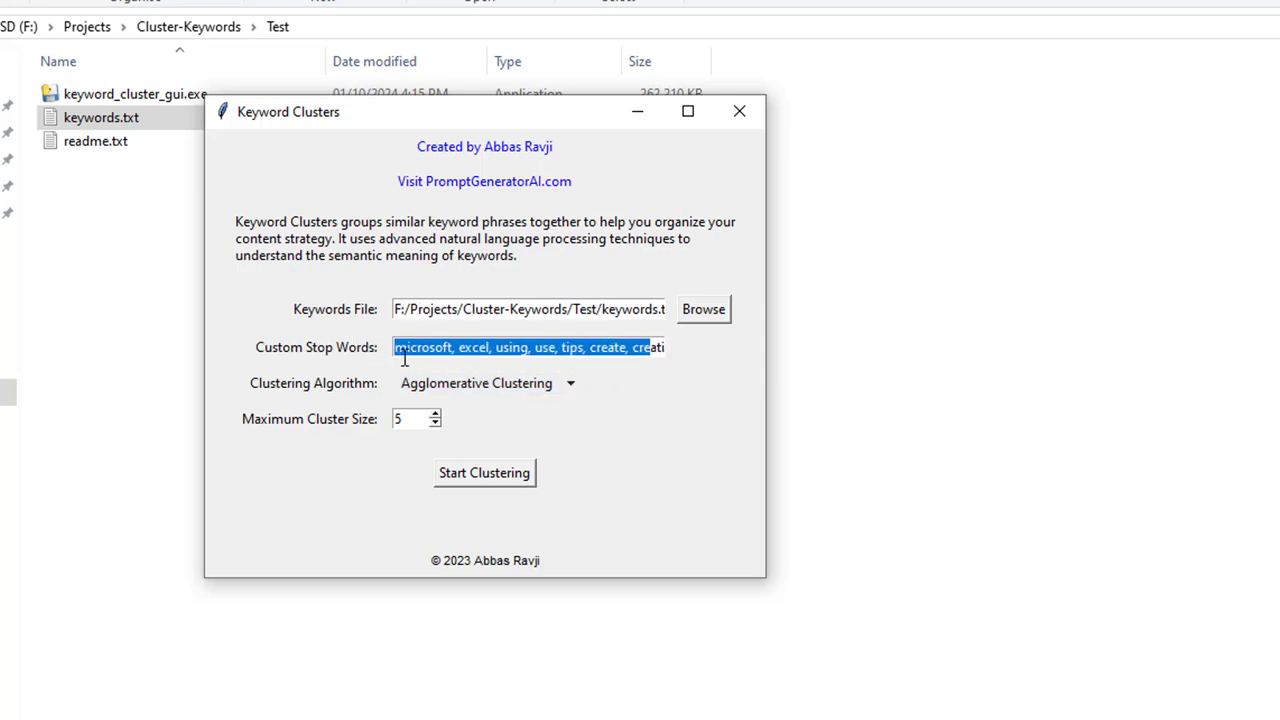
{"action": "left_click", "coordinate": [528, 350]}
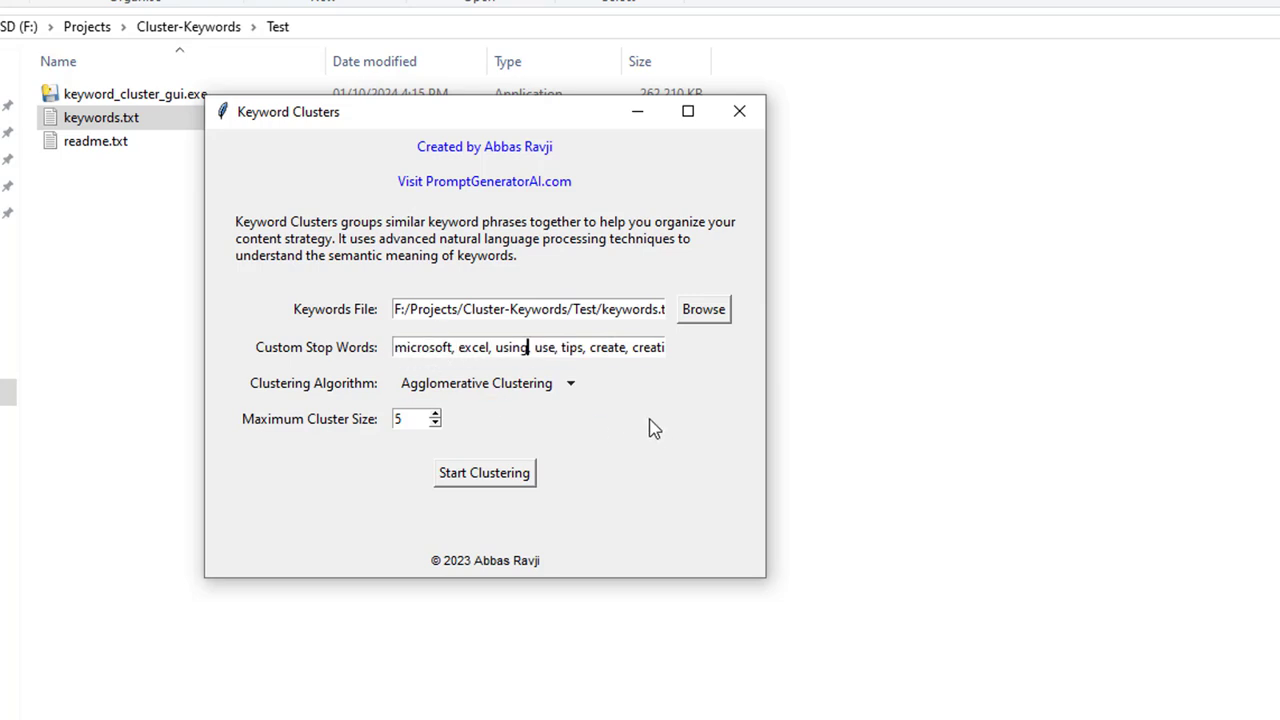
{"action": "left_click", "coordinate": [417, 350]}
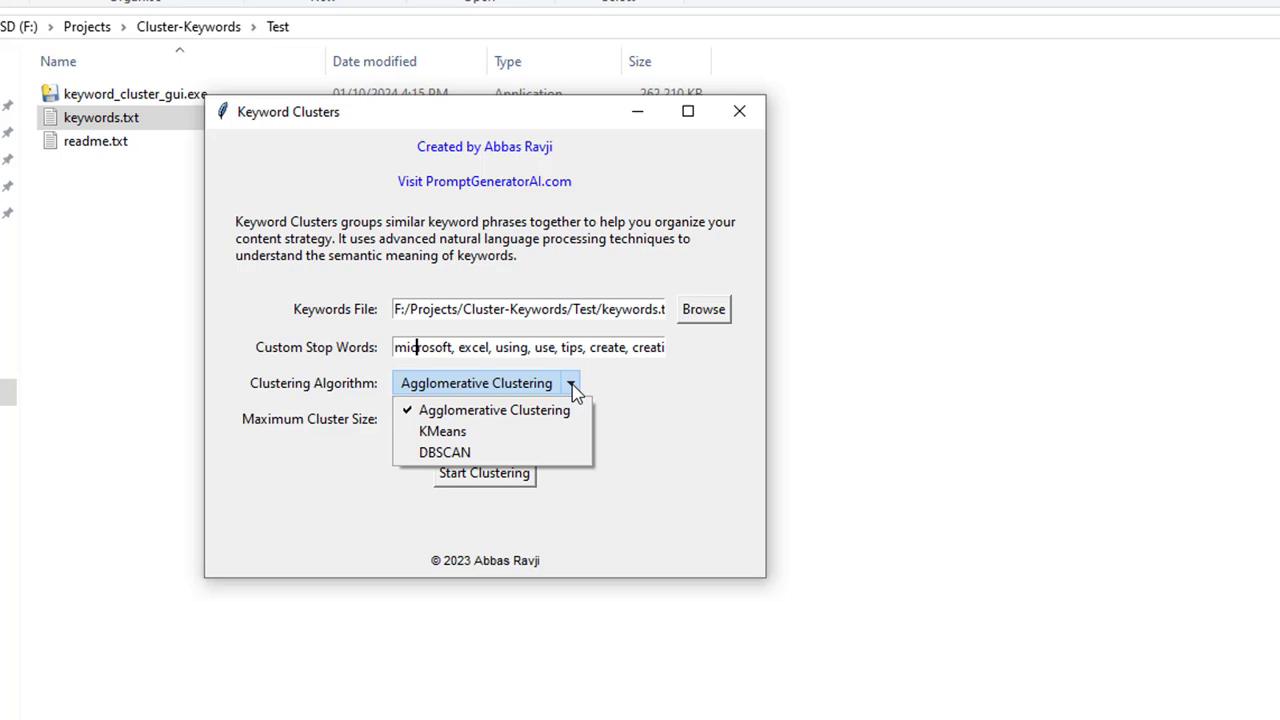
{"action": "left_click", "coordinate": [653, 383]}
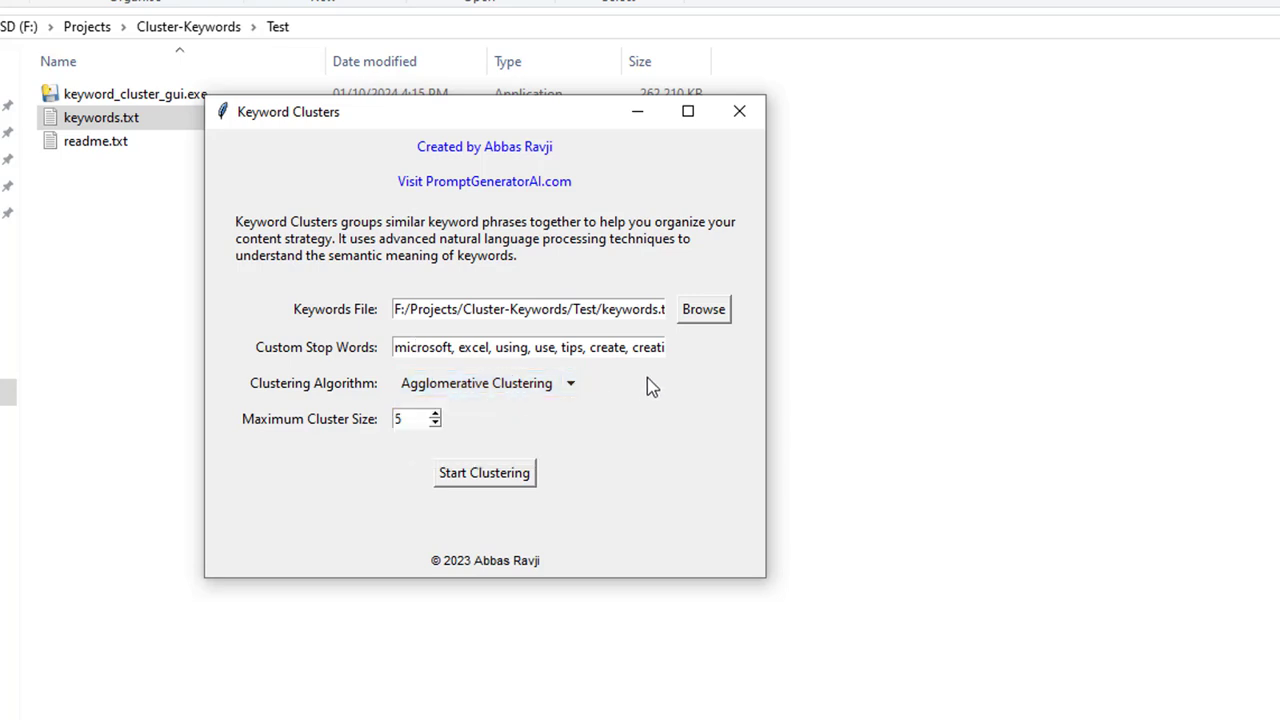
{"action": "left_click", "coordinate": [421, 352]}
{"action": "left_click", "coordinate": [400, 418]}
{"action": "left_click_drag", "start_coordinate": [414, 417], "coordinate": [371, 423]}
{"action": "left_click", "coordinate": [565, 390]}
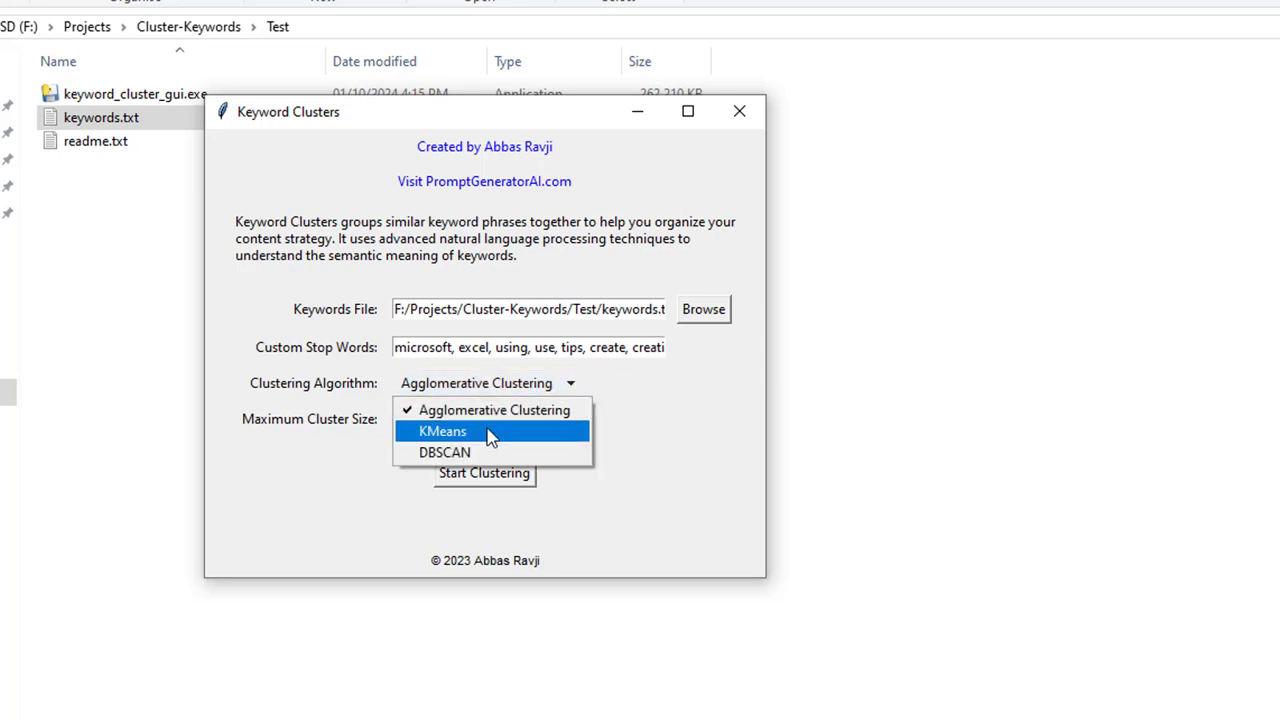
{"action": "left_click", "coordinate": [637, 458]}
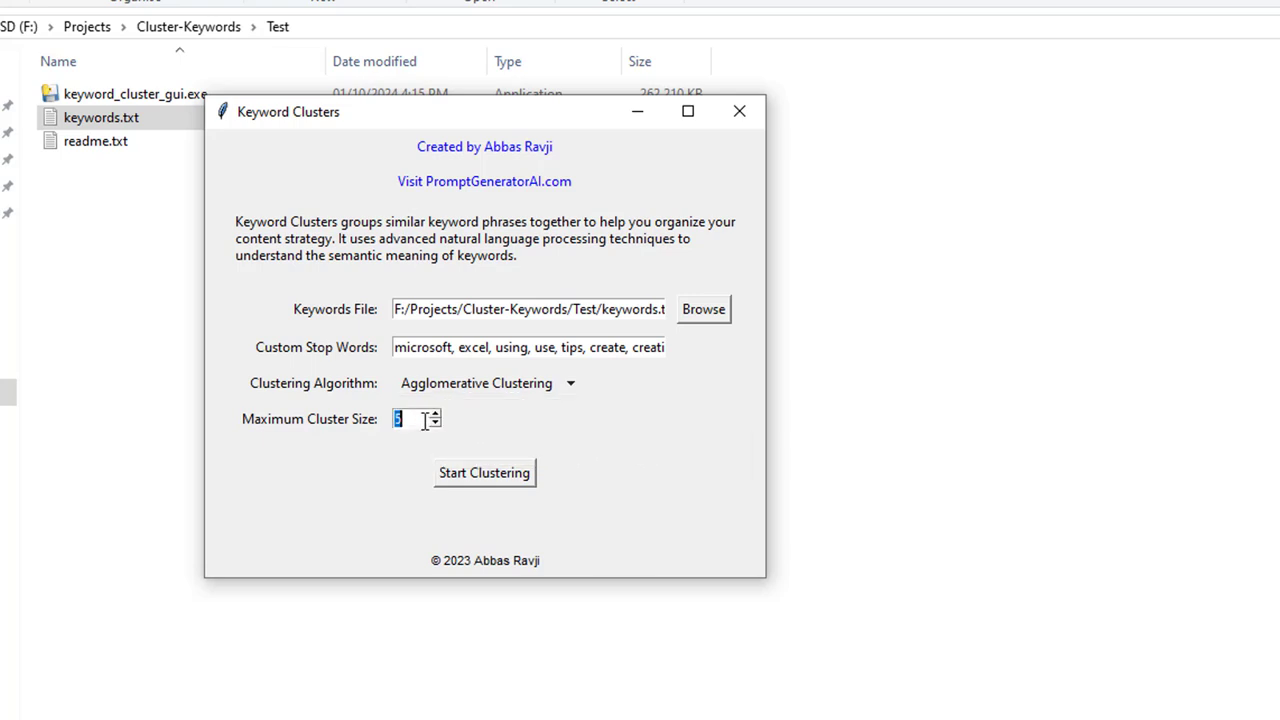
{"action": "left_click", "coordinate": [575, 388]}
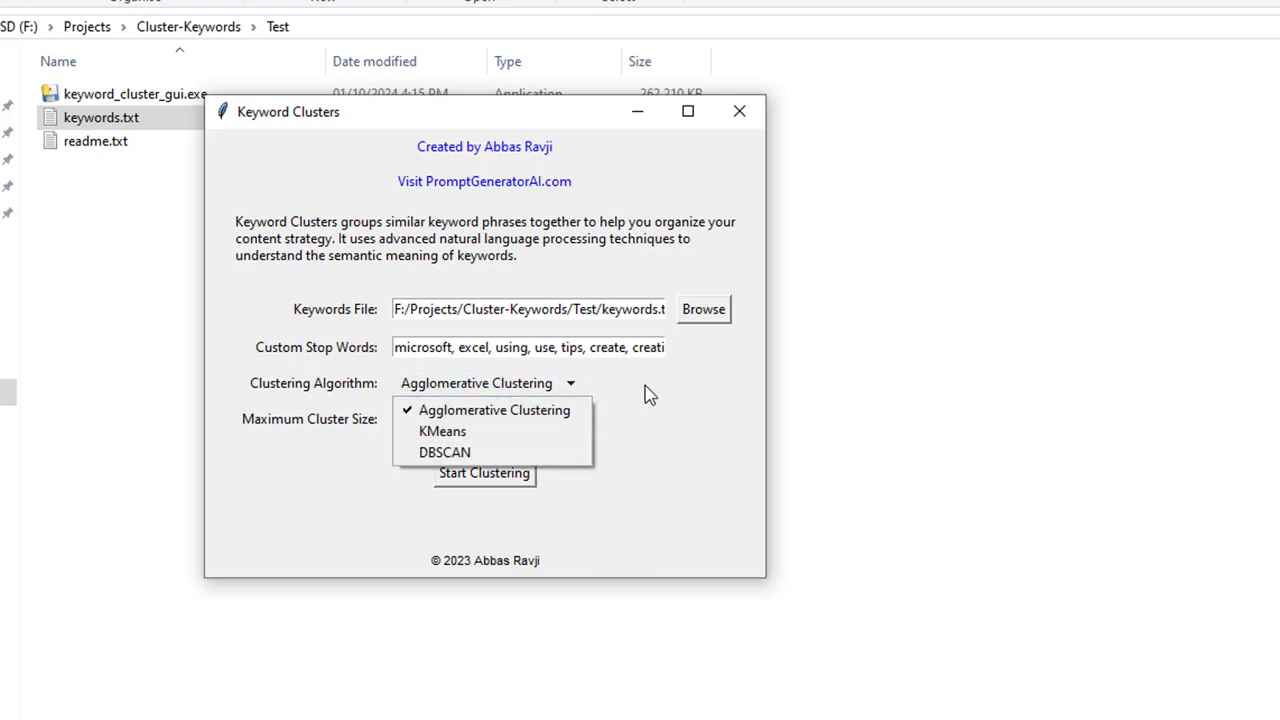
{"action": "left_click", "coordinate": [640, 395]}
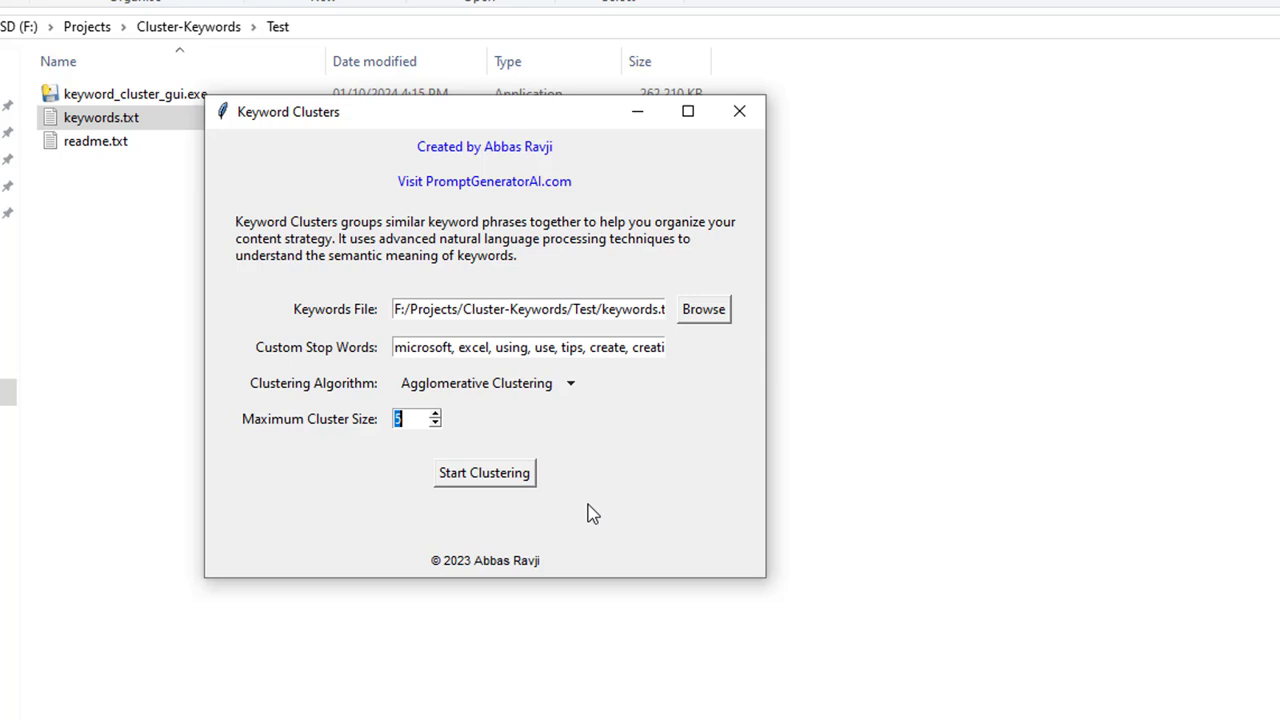
- Run the clustering, dismiss the completion message, and open keyword_clusters.txt from the Test folder
{"action": "left_click", "coordinate": [491, 482]}
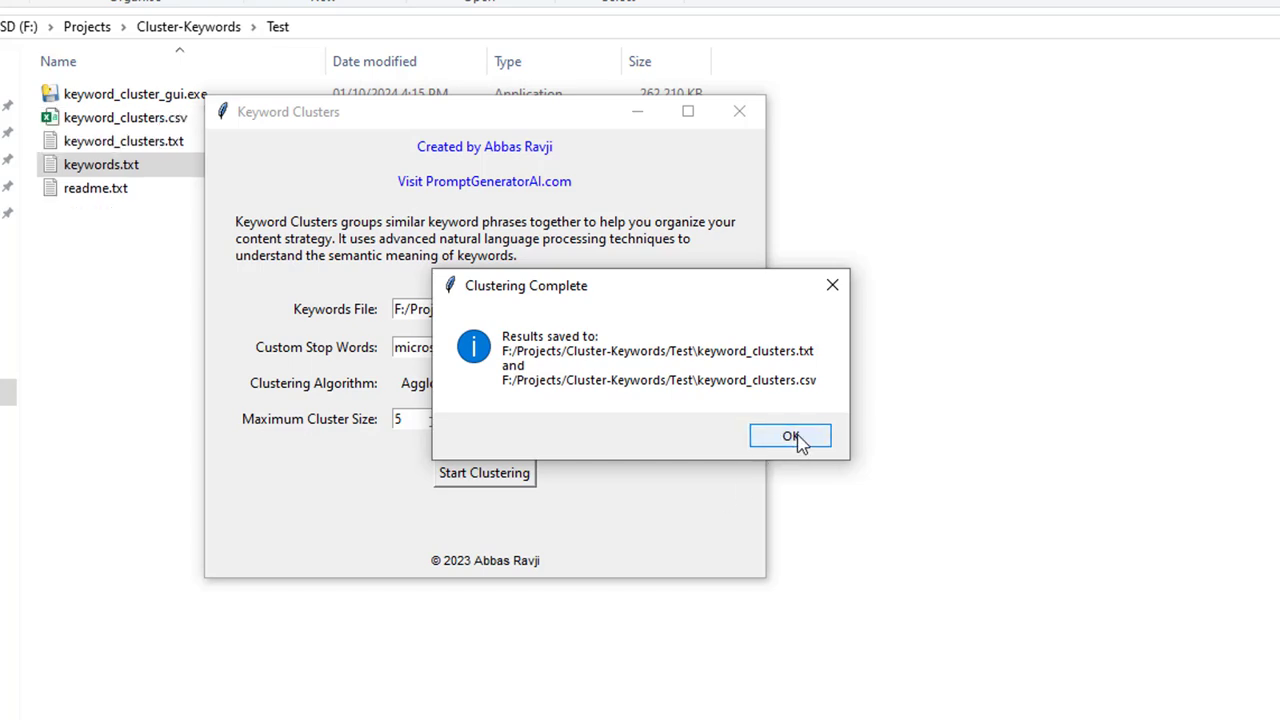
{"action": "left_click", "coordinate": [791, 437]}
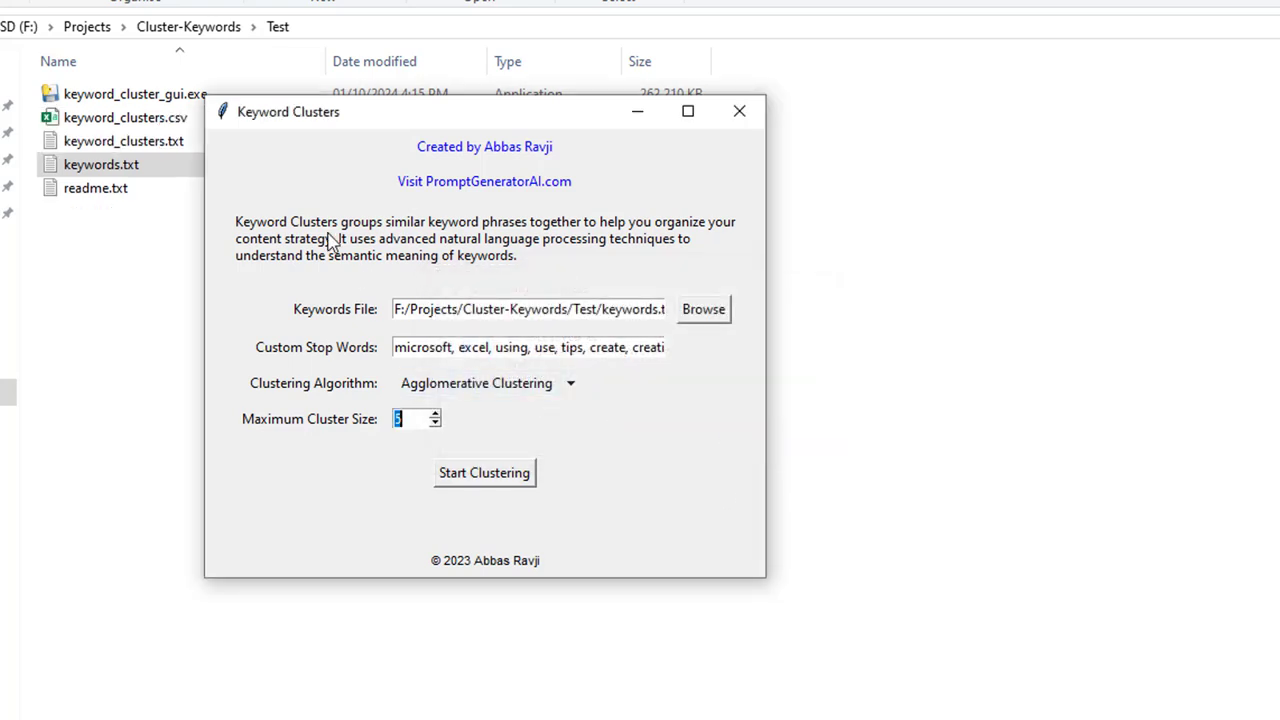
{"action": "left_click", "coordinate": [848, 467]}
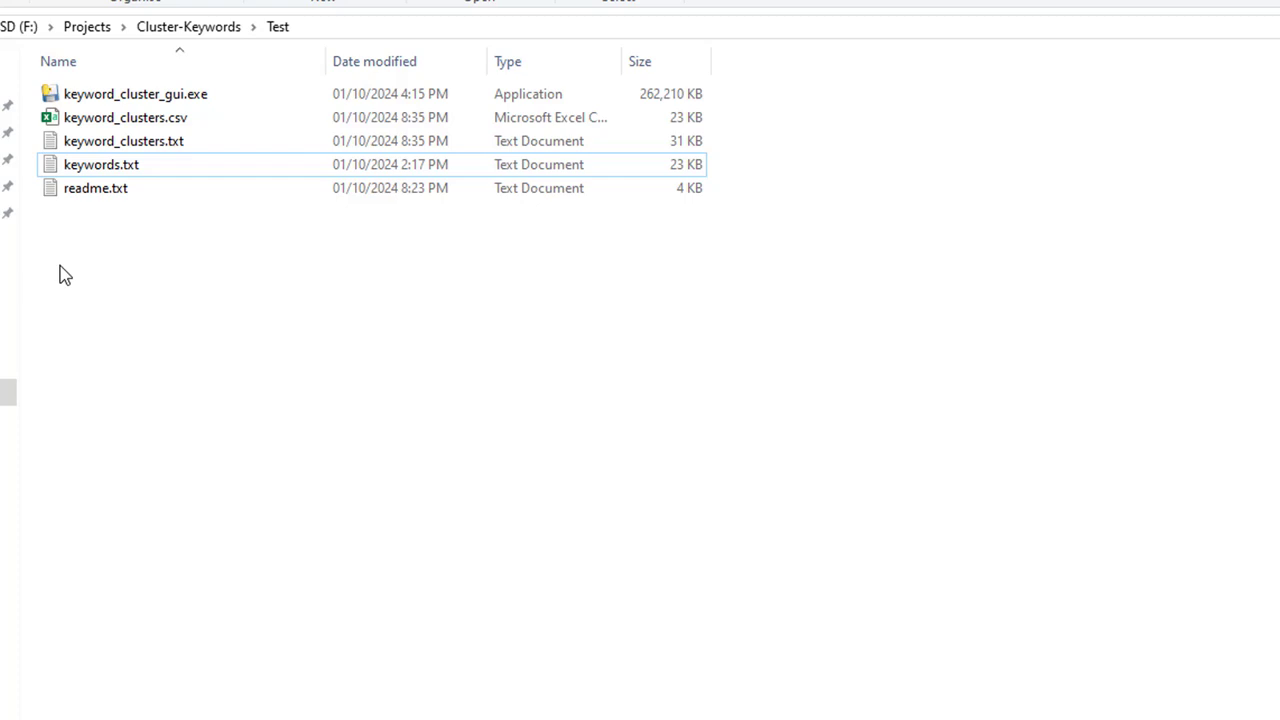
{"action": "double_click", "coordinate": [104, 150]}
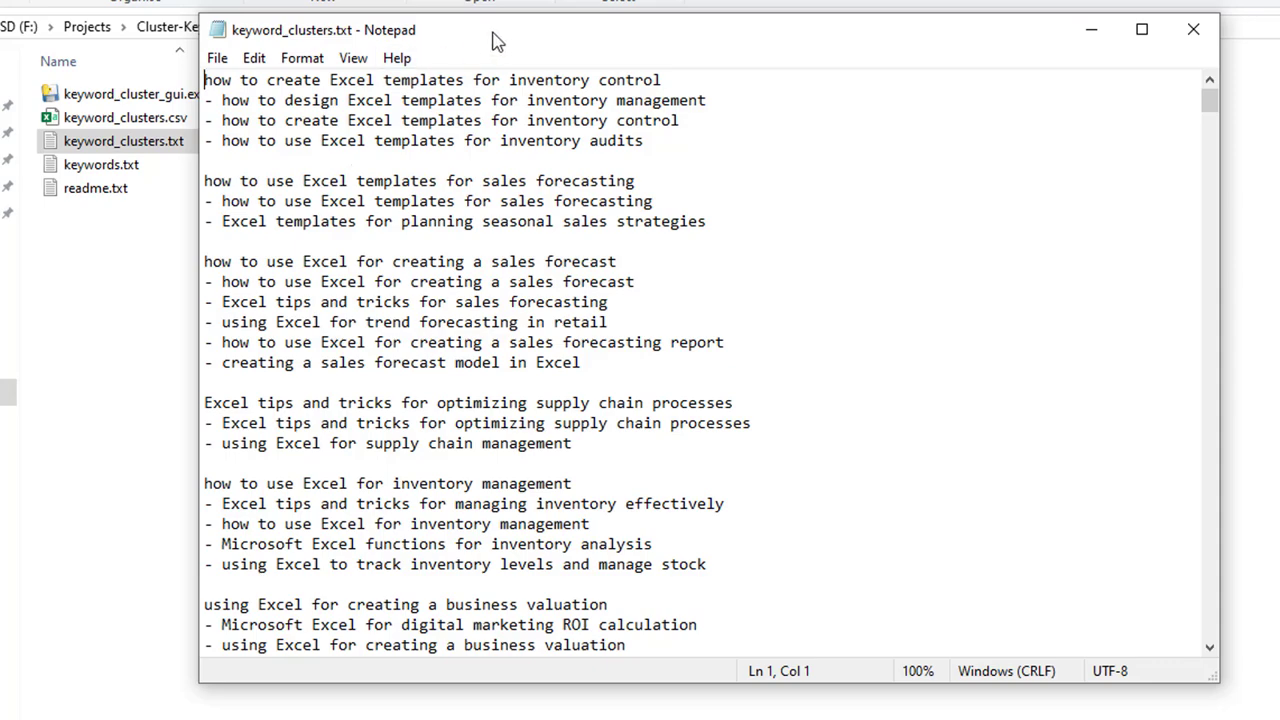
- Maximize Notepad and highlight the first cluster's heading plus its inventory management, control and audits phrases
{"action": "double_click", "coordinate": [492, 42]}
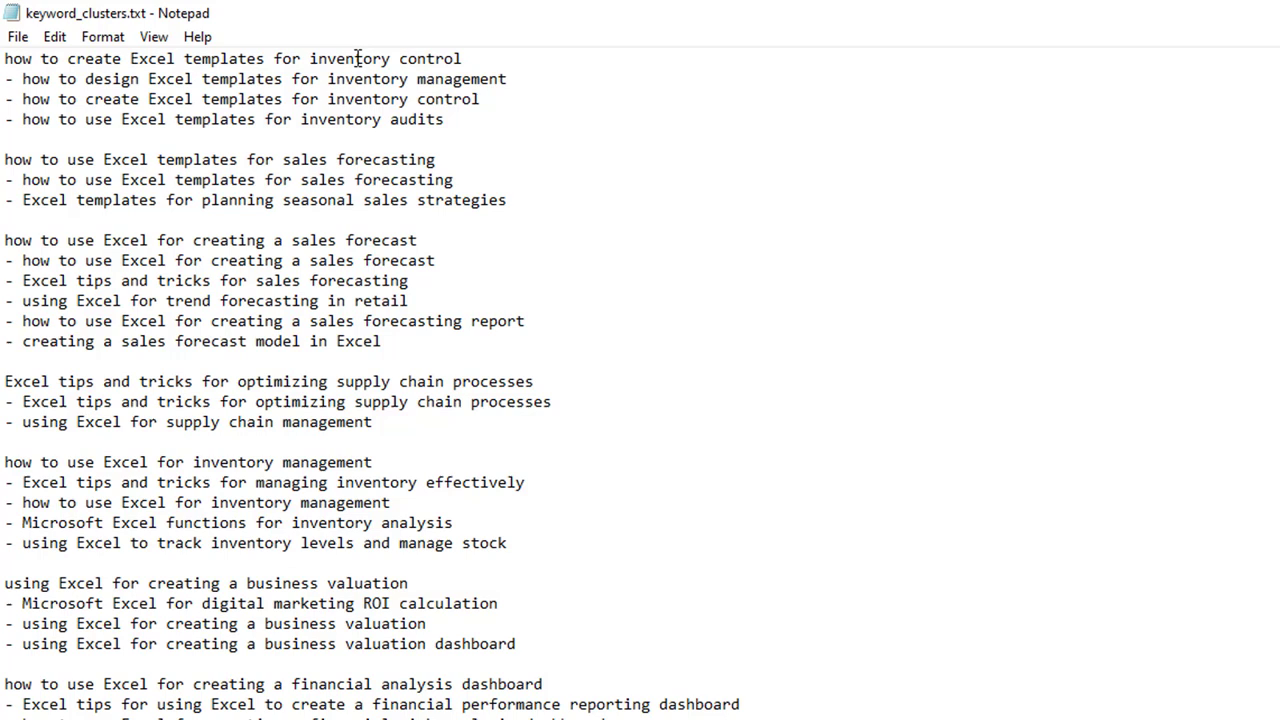
{"action": "left_click_drag", "start_coordinate": [468, 58], "coordinate": [78, 119]}
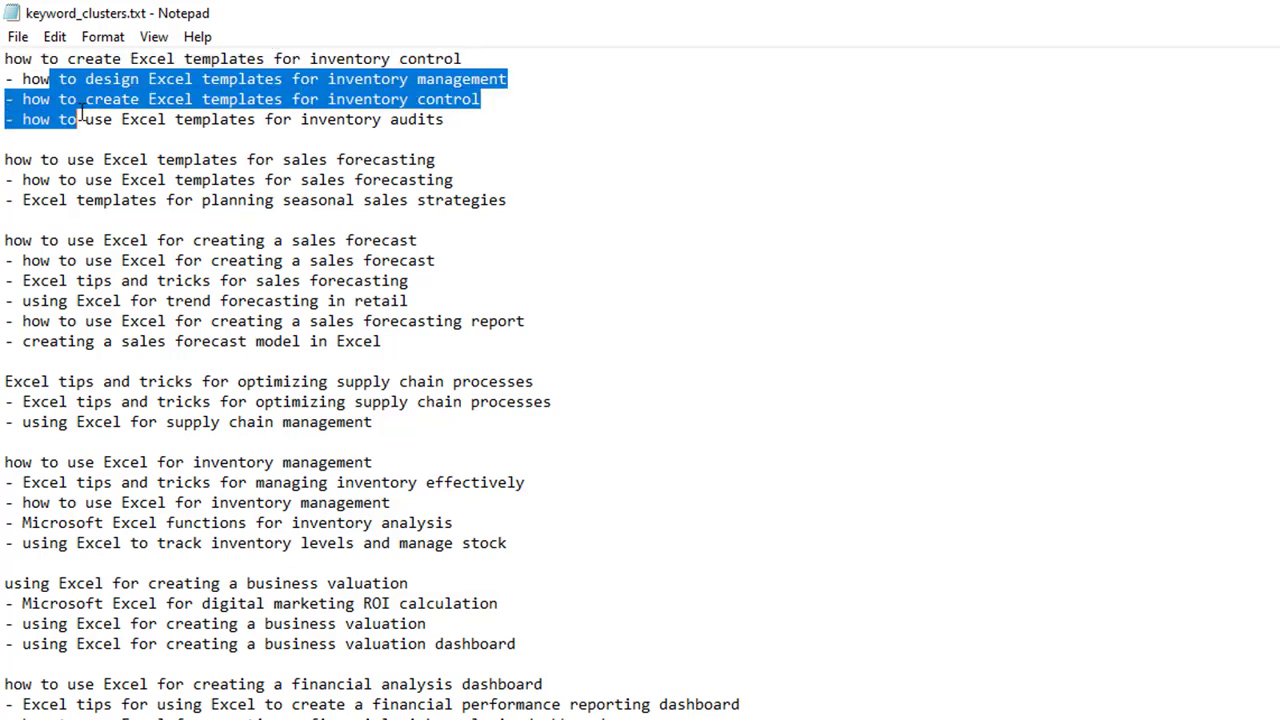
{"action": "left_click", "coordinate": [78, 119]}
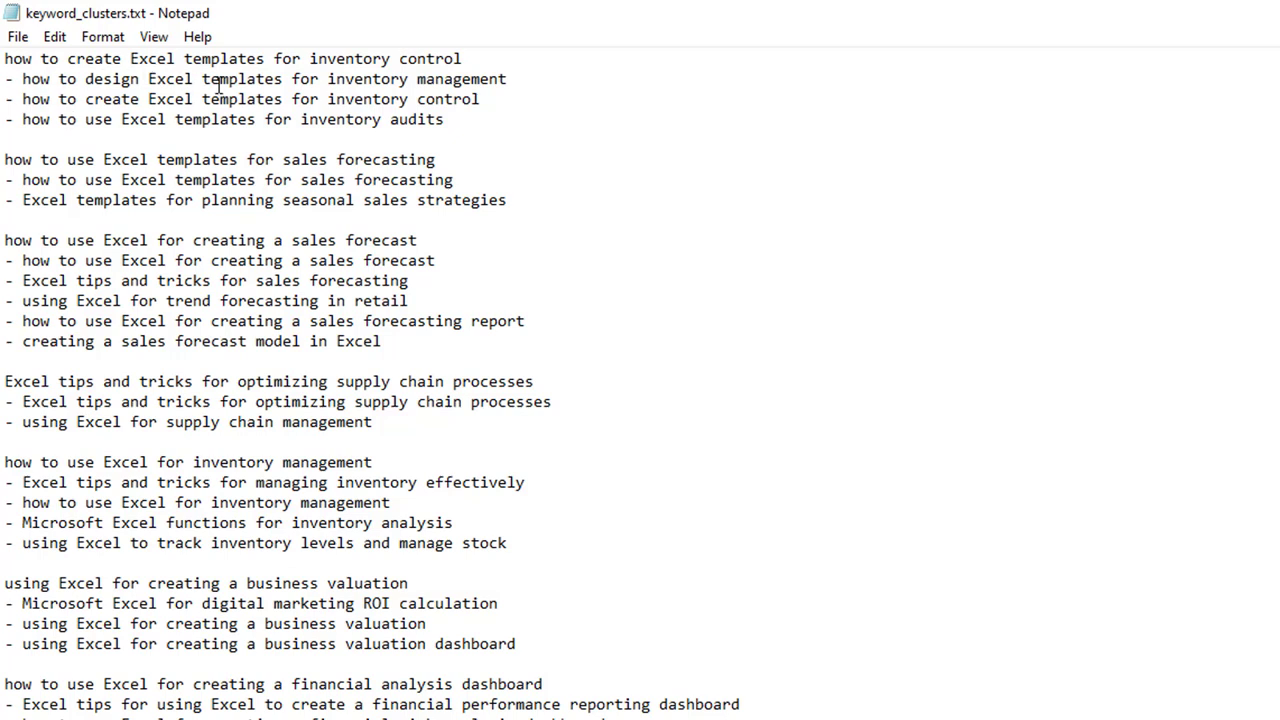
{"action": "left_click_drag", "start_coordinate": [509, 78], "coordinate": [327, 78]}
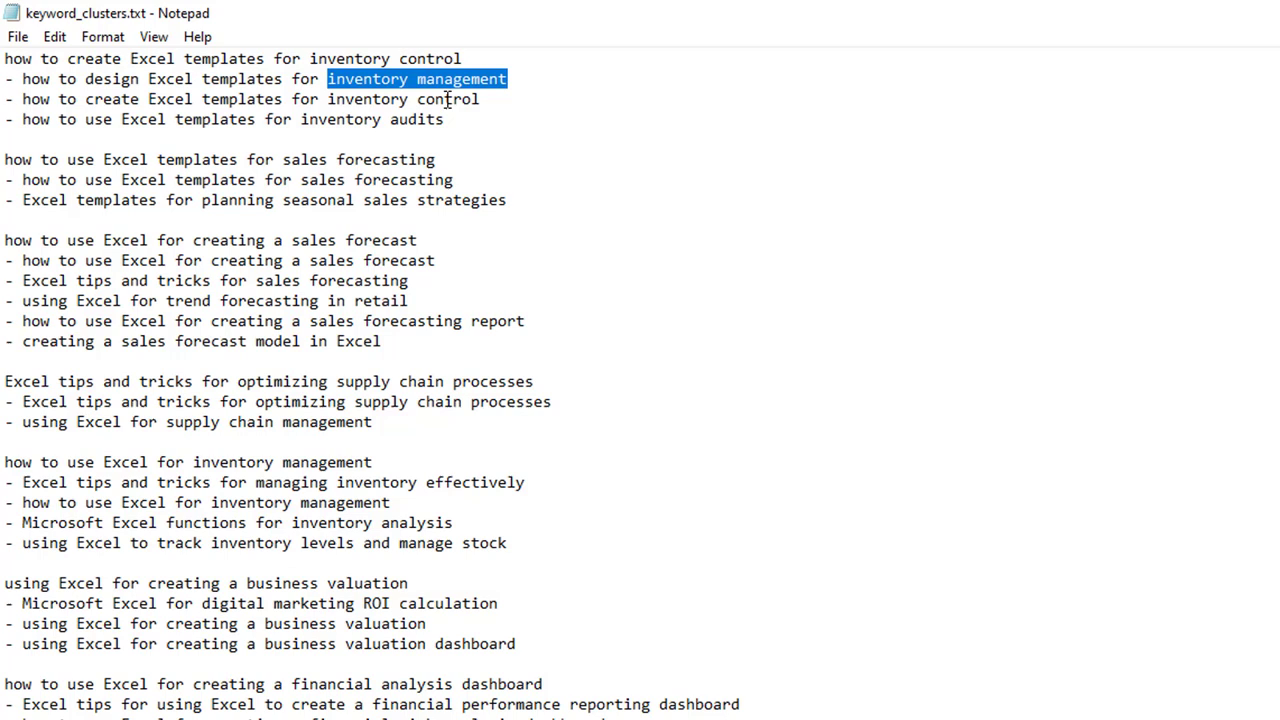
{"action": "left_click_drag", "start_coordinate": [488, 99], "coordinate": [249, 97]}
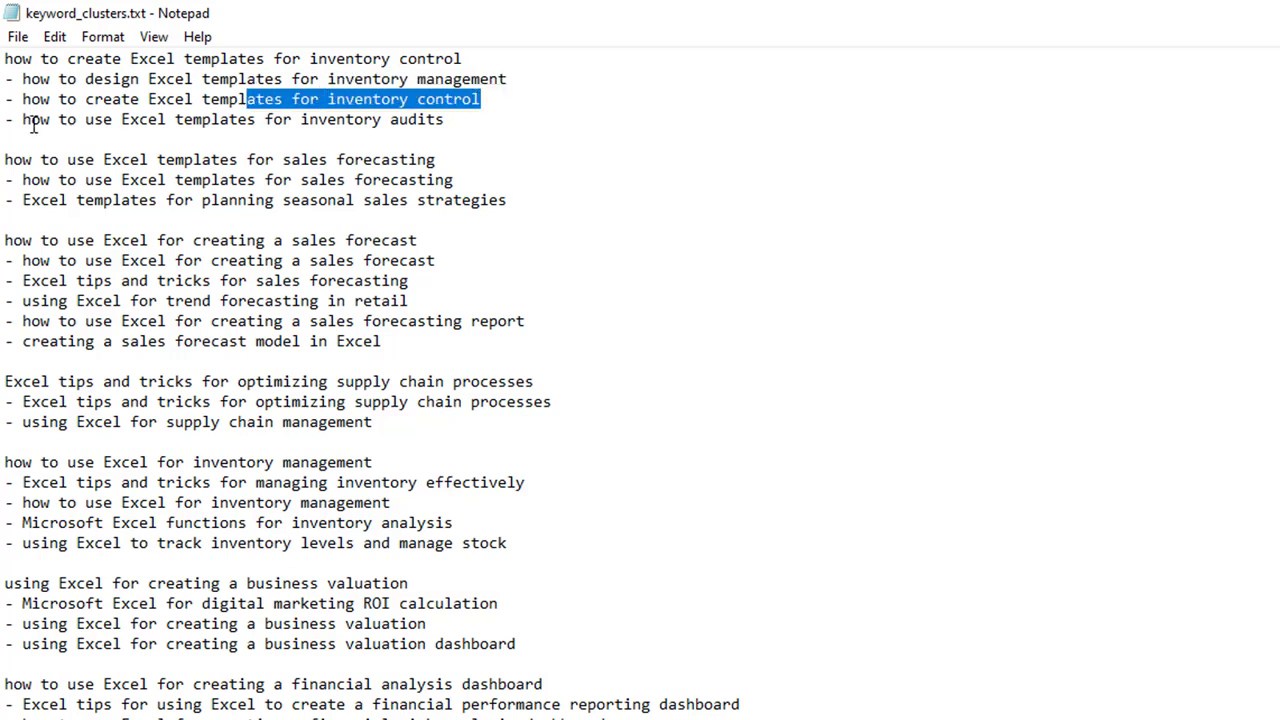
{"action": "left_click_drag", "start_coordinate": [457, 120], "coordinate": [62, 119]}
{"action": "left_click_drag", "start_coordinate": [497, 131], "coordinate": [498, 50]}
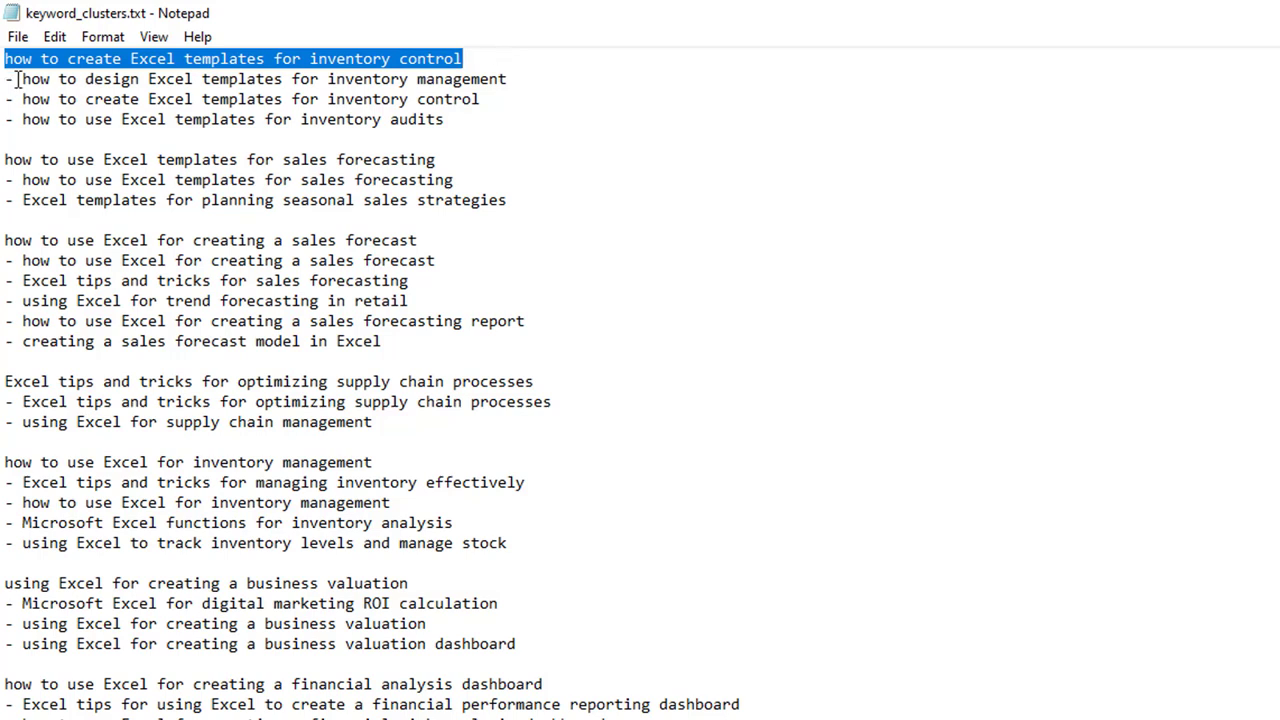
{"action": "mouse_move", "coordinate": [16, 79]}
{"action": "left_mouse_down"}
{"action": "mouse_move", "coordinate": [100, 100]}
{"action": "mouse_move", "coordinate": [377, 104]}
{"action": "mouse_move", "coordinate": [461, 120]}
{"action": "mouse_move", "coordinate": [23, 97]}
{"action": "mouse_move", "coordinate": [4, 62]}
{"action": "left_mouse_up"}
{"action": "left_click", "coordinate": [466, 122]}
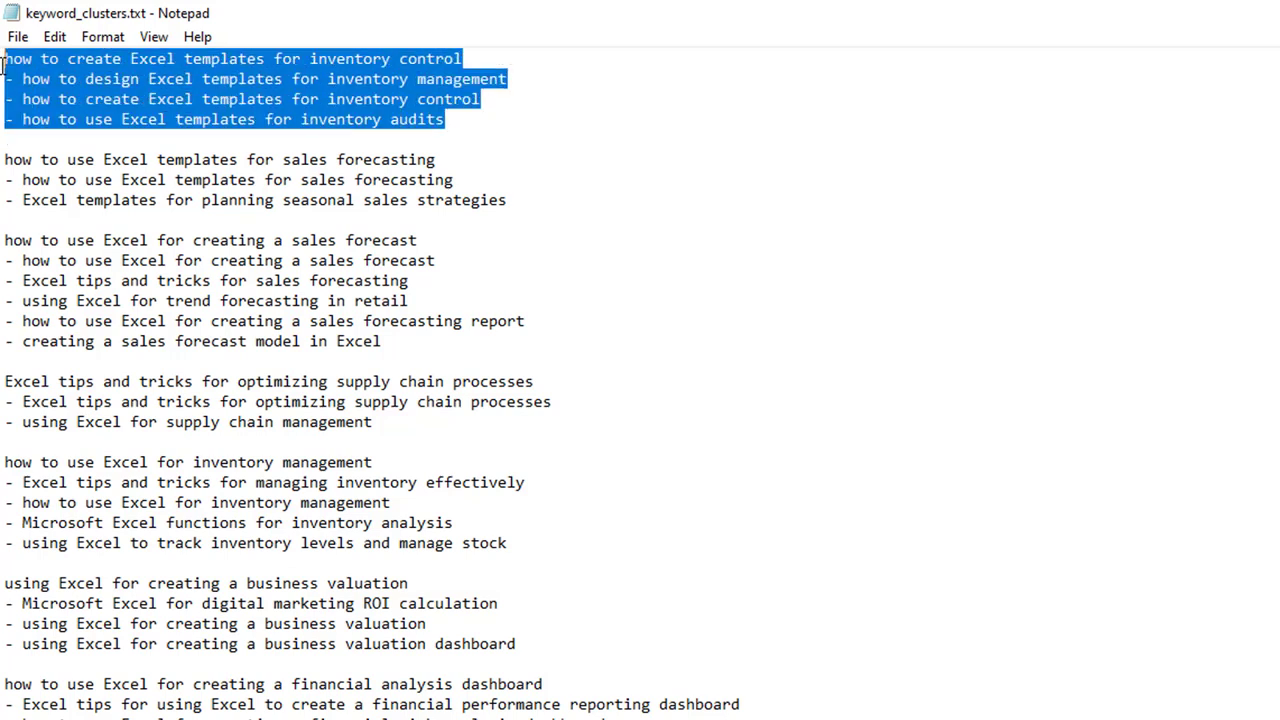
{"action": "left_click", "coordinate": [48, 118]}
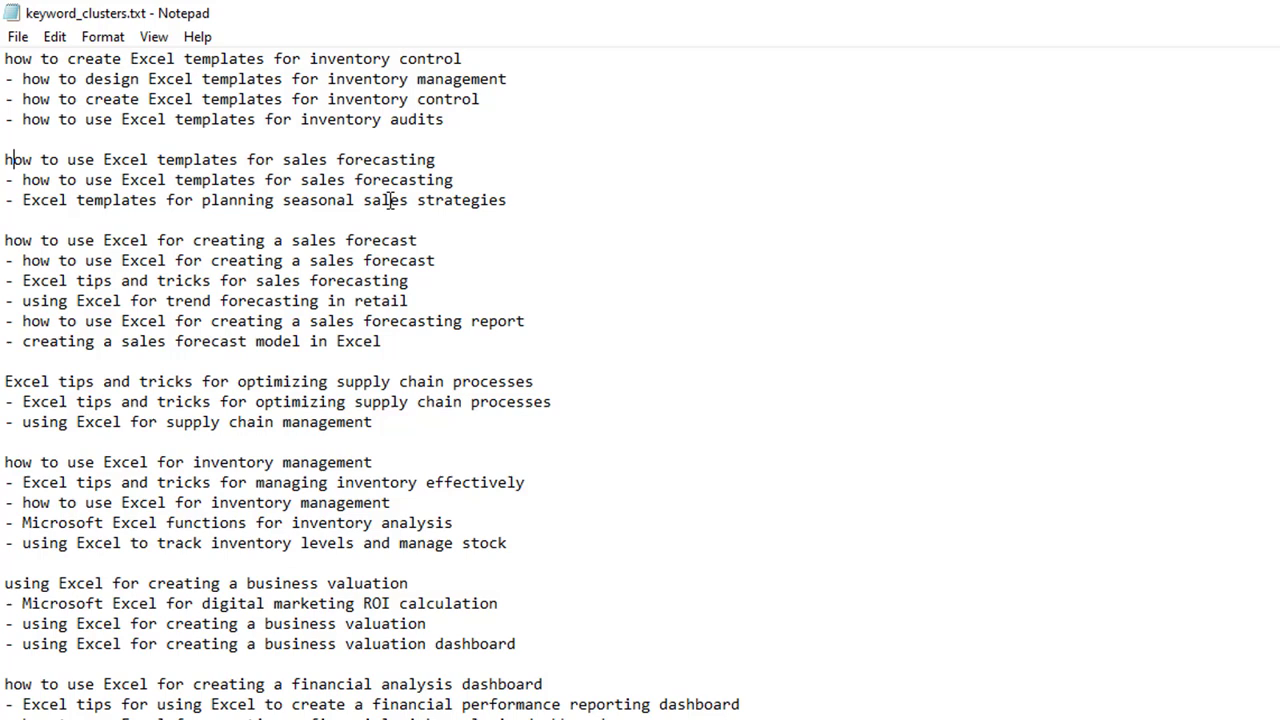
{"action": "left_click_drag", "start_coordinate": [513, 203], "coordinate": [94, 198]}
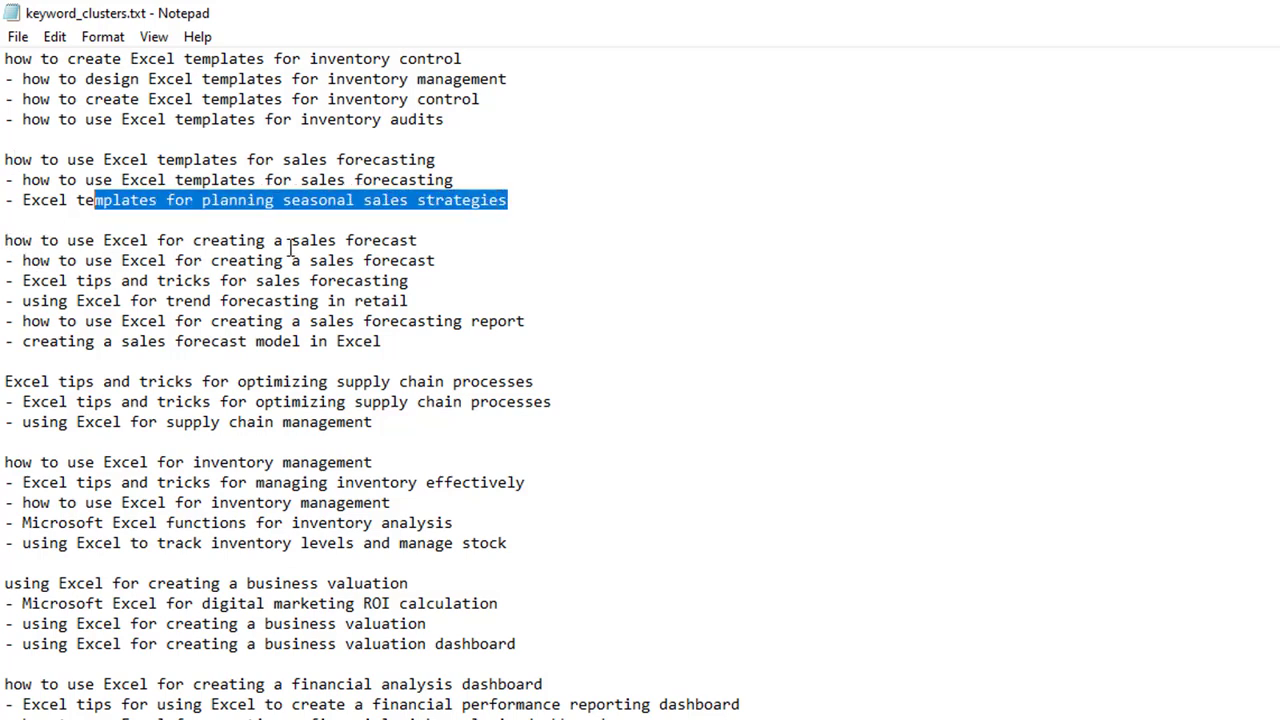
{"action": "left_click", "coordinate": [22, 264]}
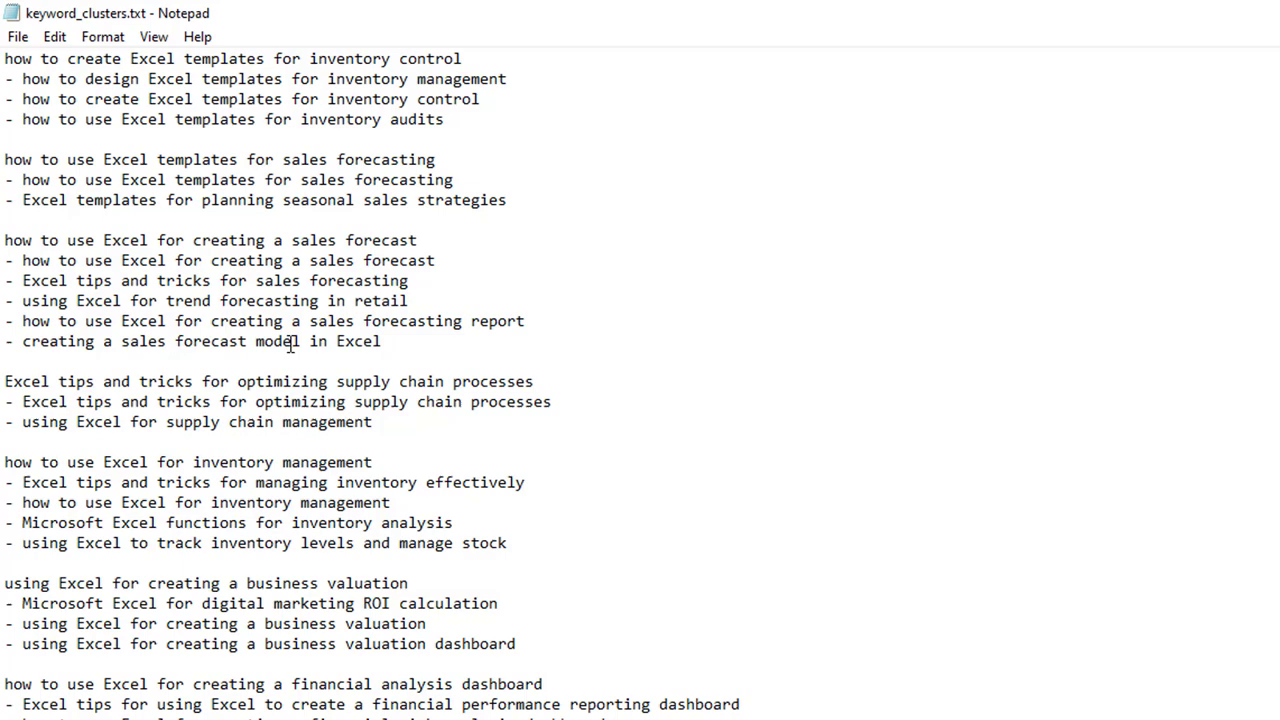
{"action": "left_click_drag", "start_coordinate": [392, 342], "coordinate": [4, 258]}
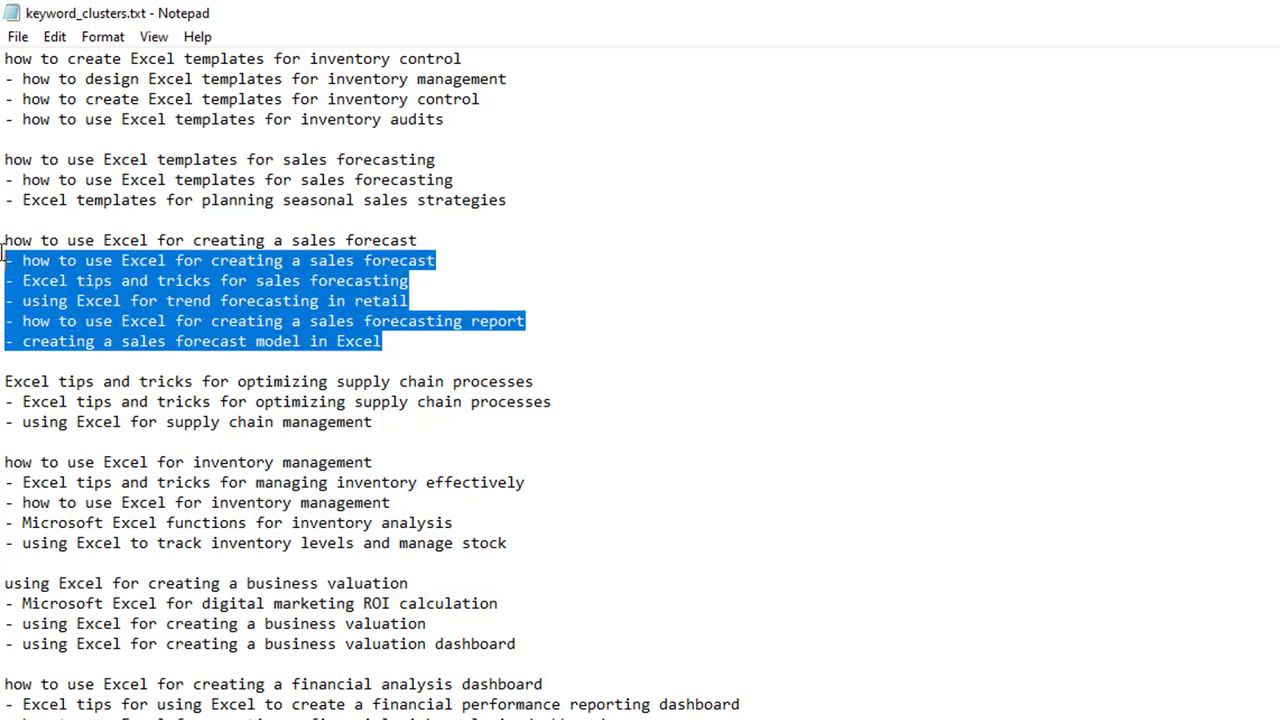
{"action": "left_click_drag", "start_coordinate": [518, 202], "coordinate": [4, 180]}
{"action": "left_click_drag", "start_coordinate": [472, 119], "coordinate": [4, 78]}
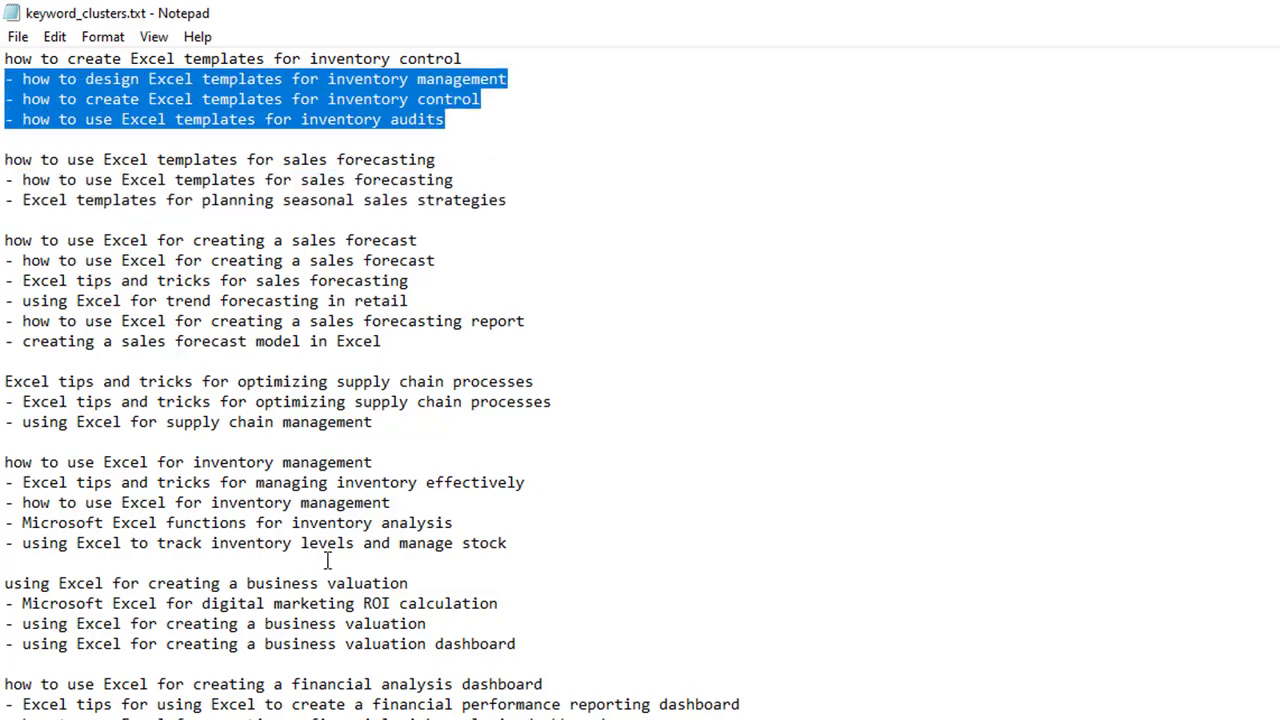
- Scroll down through the remaining clusters in keyword_clusters.txt
{"action": "scroll", "coordinate": [330, 564], "scroll_direction": "down", "scroll_amount": 20}
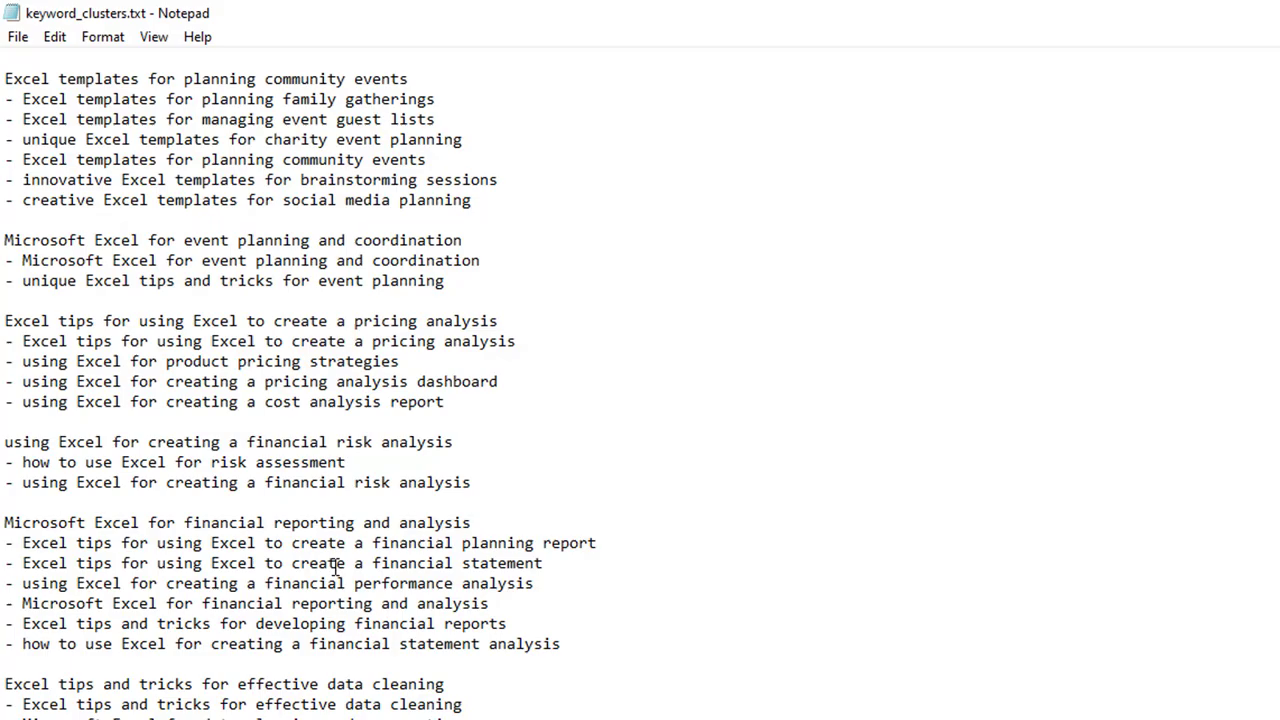
{"action": "scroll", "coordinate": [335, 567], "scroll_direction": "down", "scroll_amount": 20}
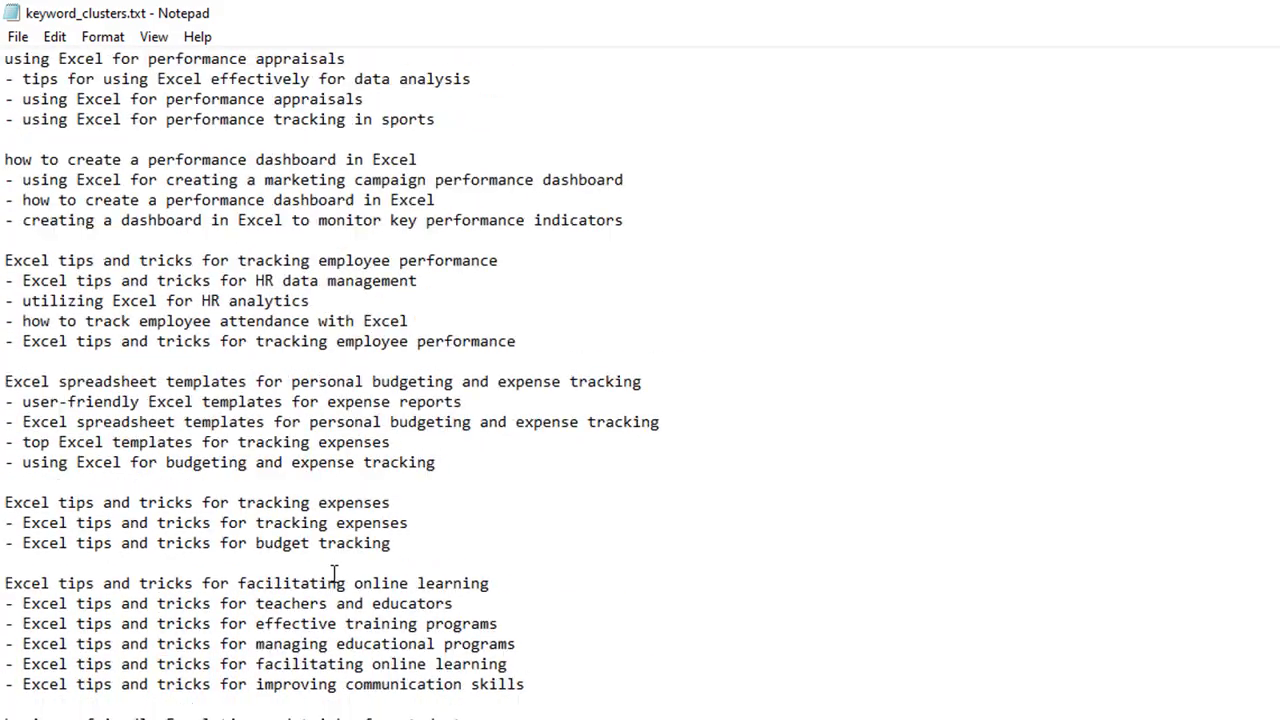
{"action": "scroll", "coordinate": [335, 576], "scroll_direction": "down", "scroll_amount": 20}
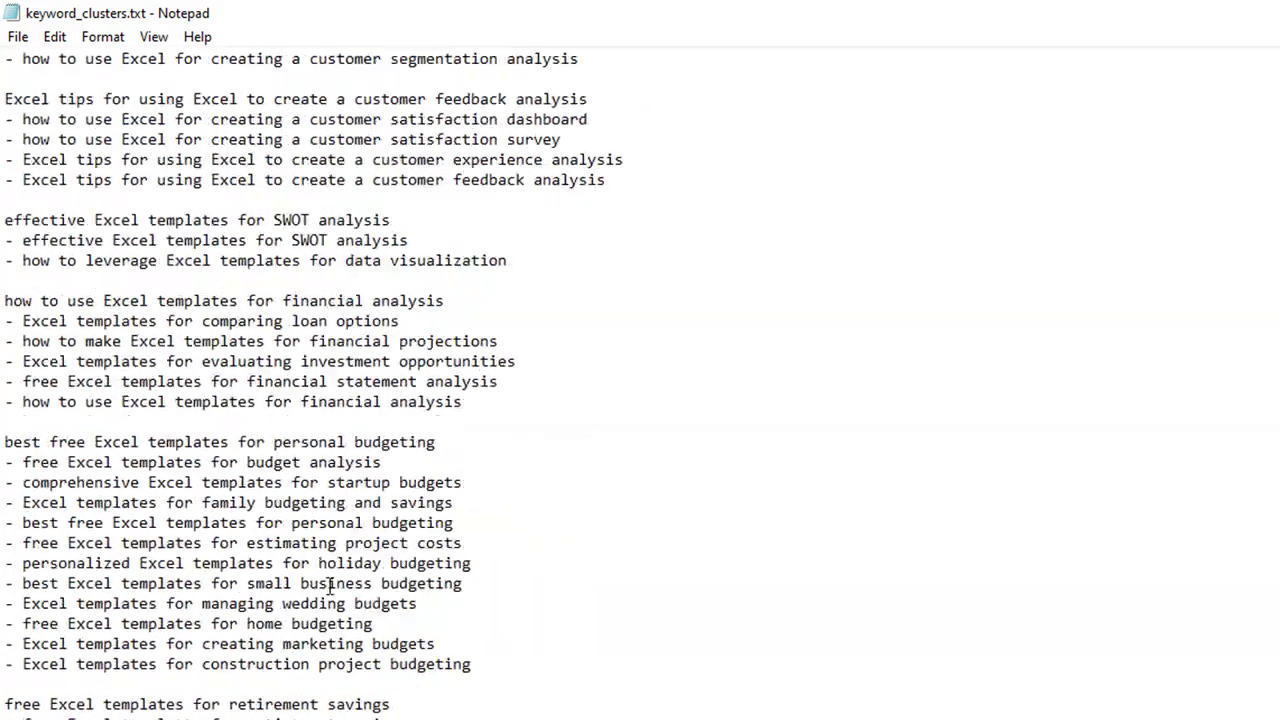
{"action": "scroll", "coordinate": [330, 585], "scroll_direction": "down", "scroll_amount": 3}
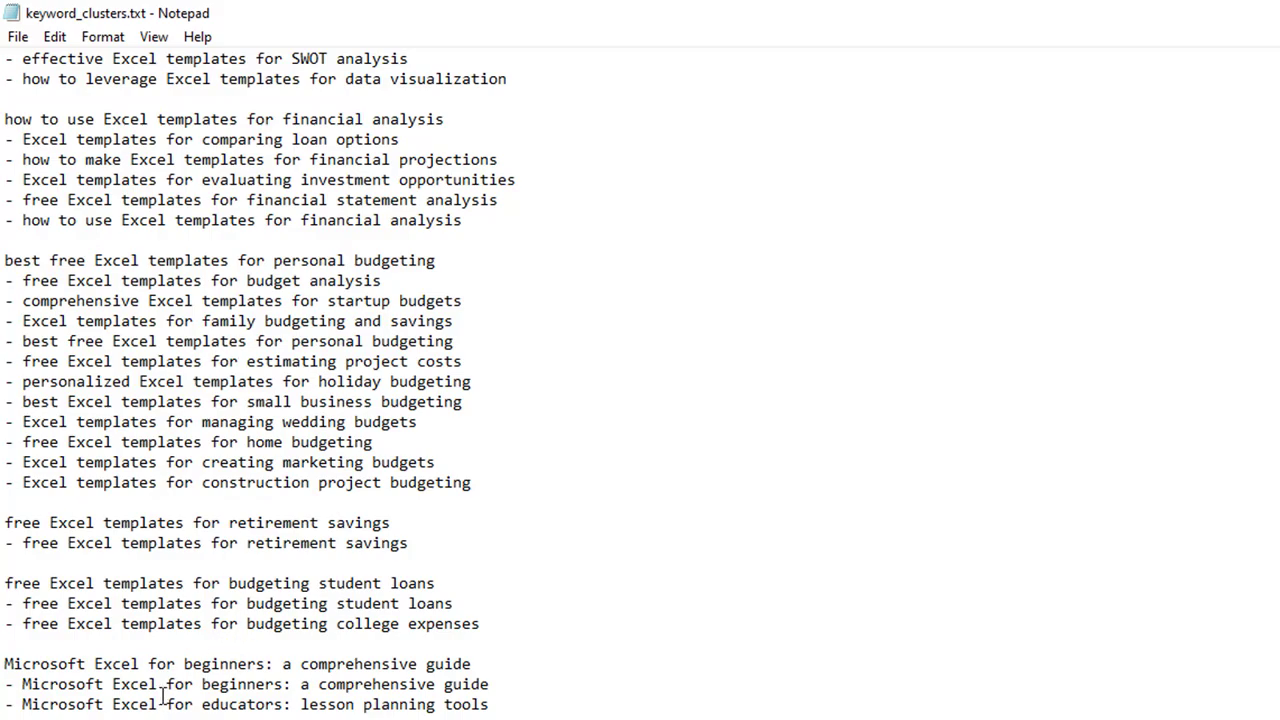
{"action": "scroll", "coordinate": [162, 695], "scroll_direction": "down", "scroll_amount": 20}
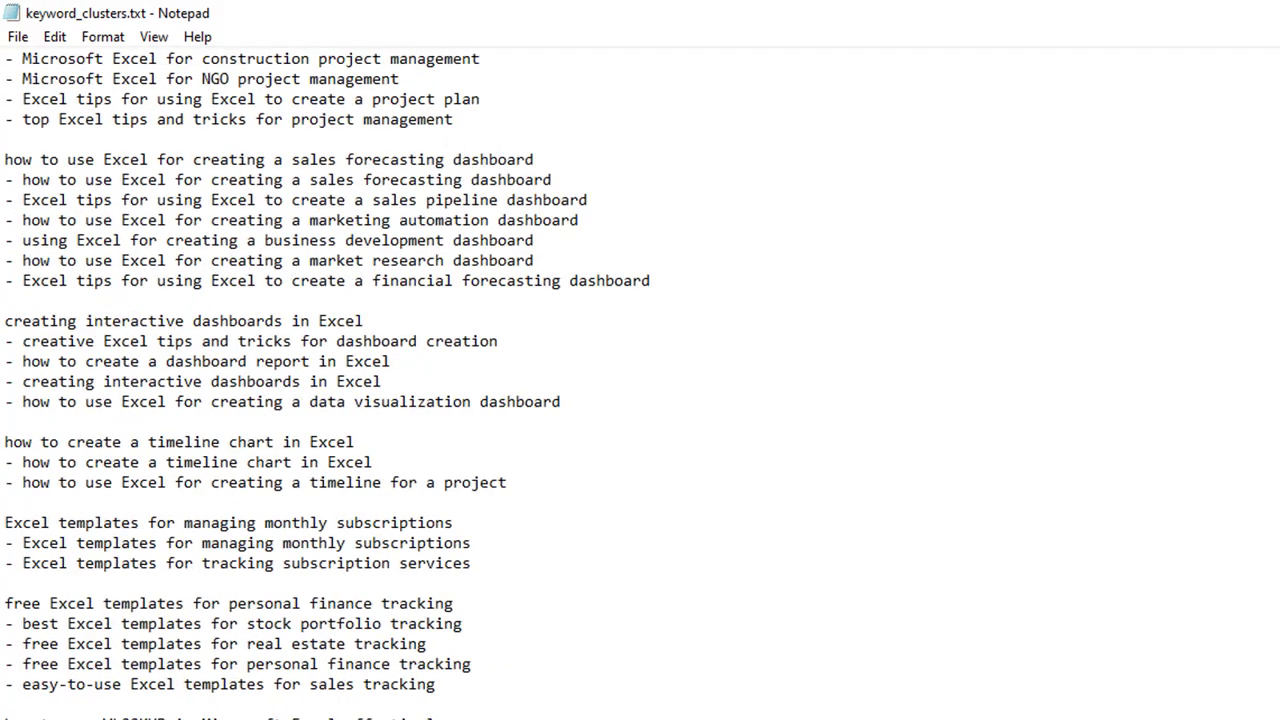
{"action": "scroll", "coordinate": [640, 380], "scroll_direction": "down", "scroll_amount": 20}
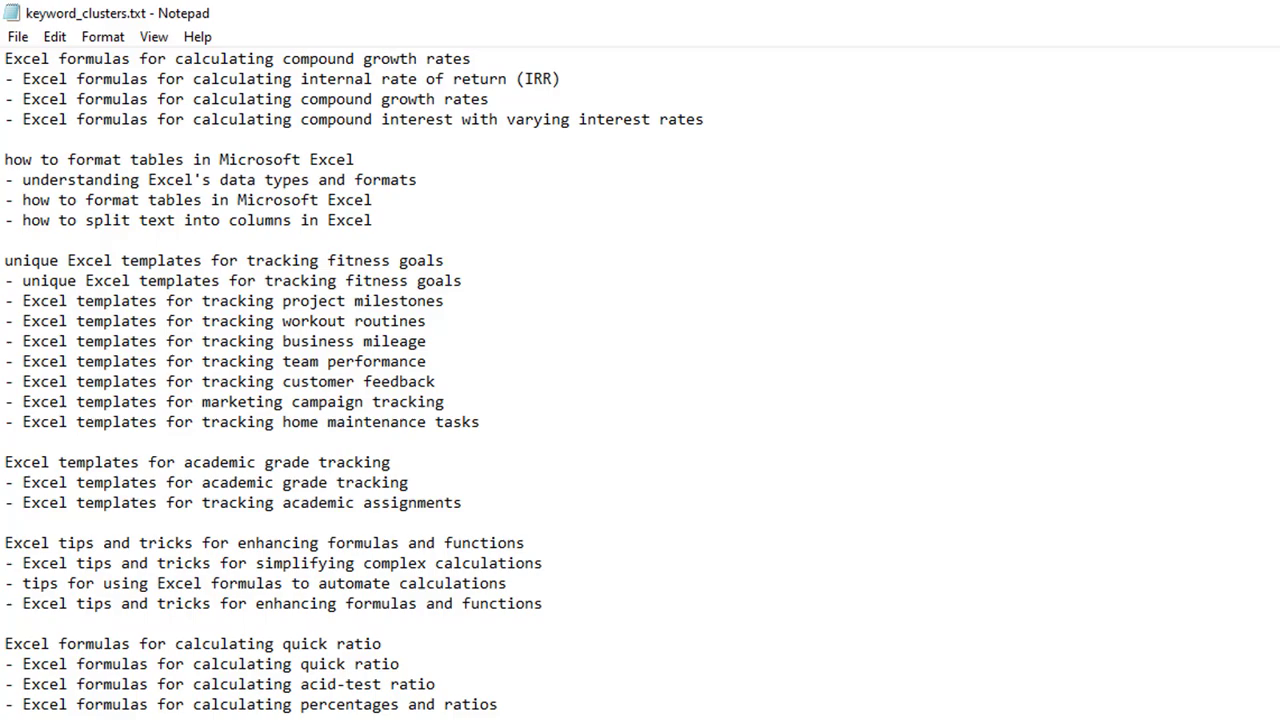
{"action": "scroll", "coordinate": [640, 380], "scroll_direction": "down", "scroll_amount": 20}
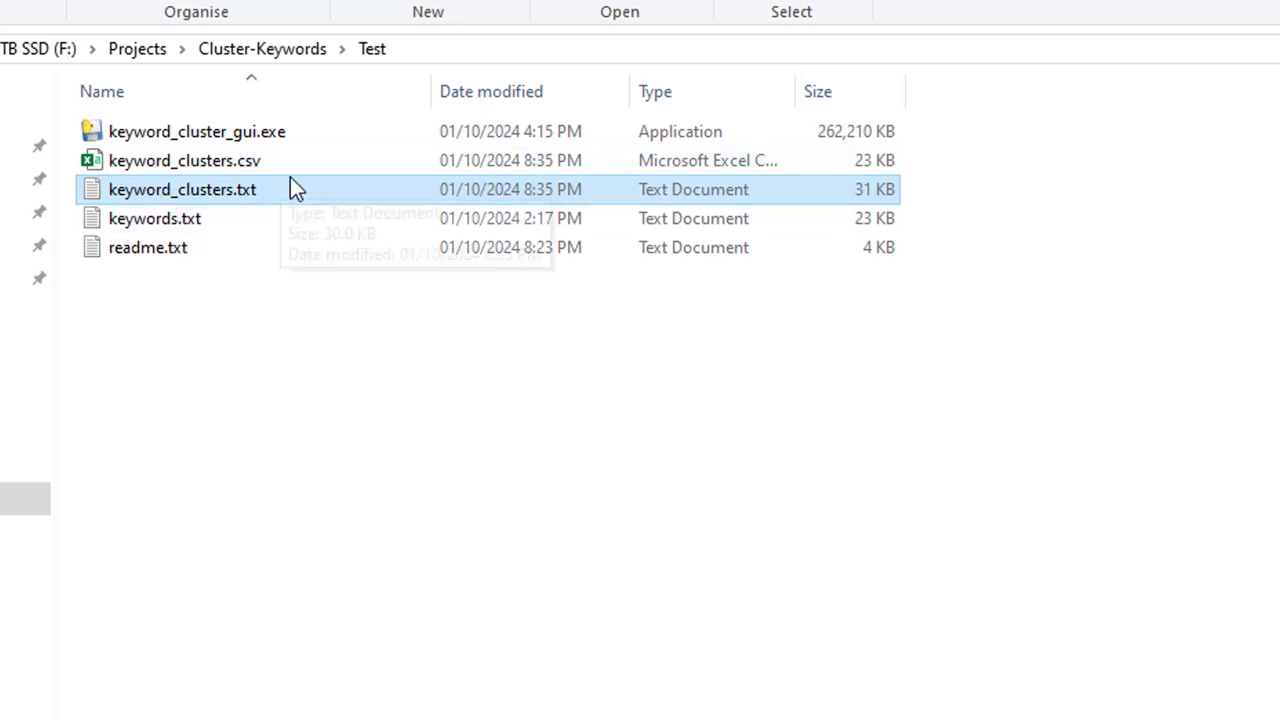
- Open keyword_clusters.csv in Excel and AutoFit column A to its longest phrase
{"action": "double_click", "coordinate": [257, 160]}
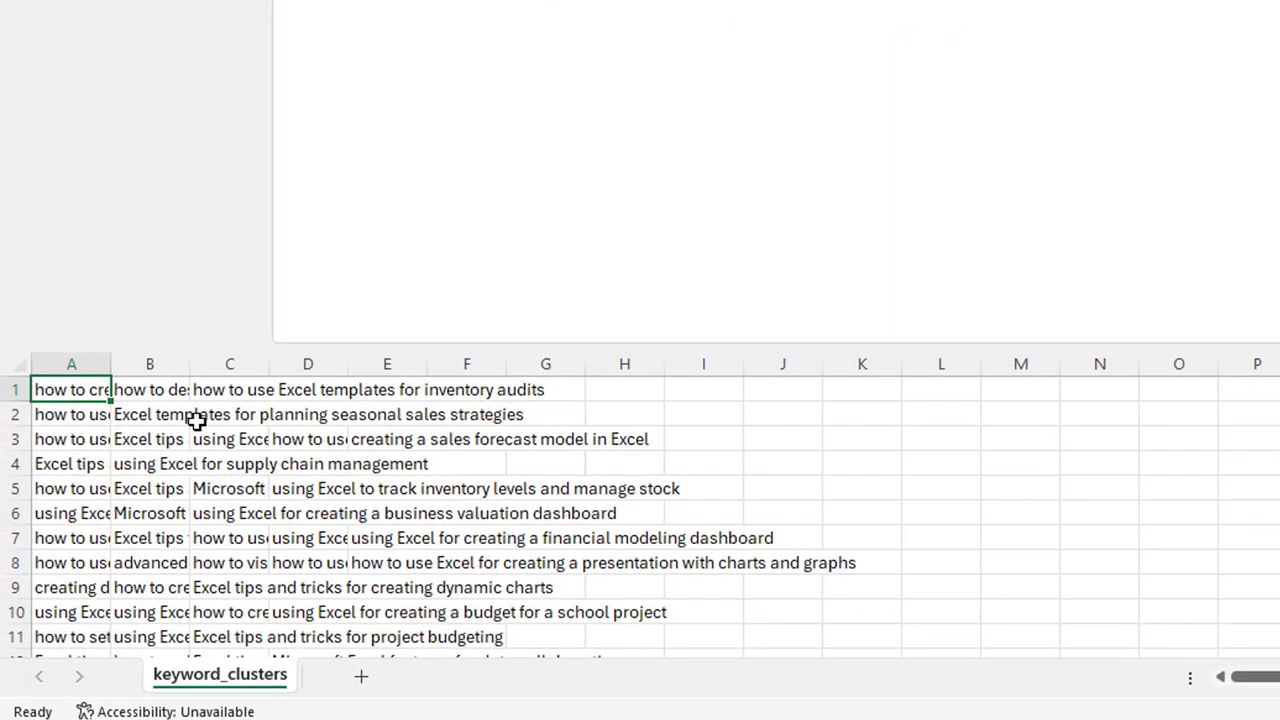
{"action": "double_click", "coordinate": [111, 362]}
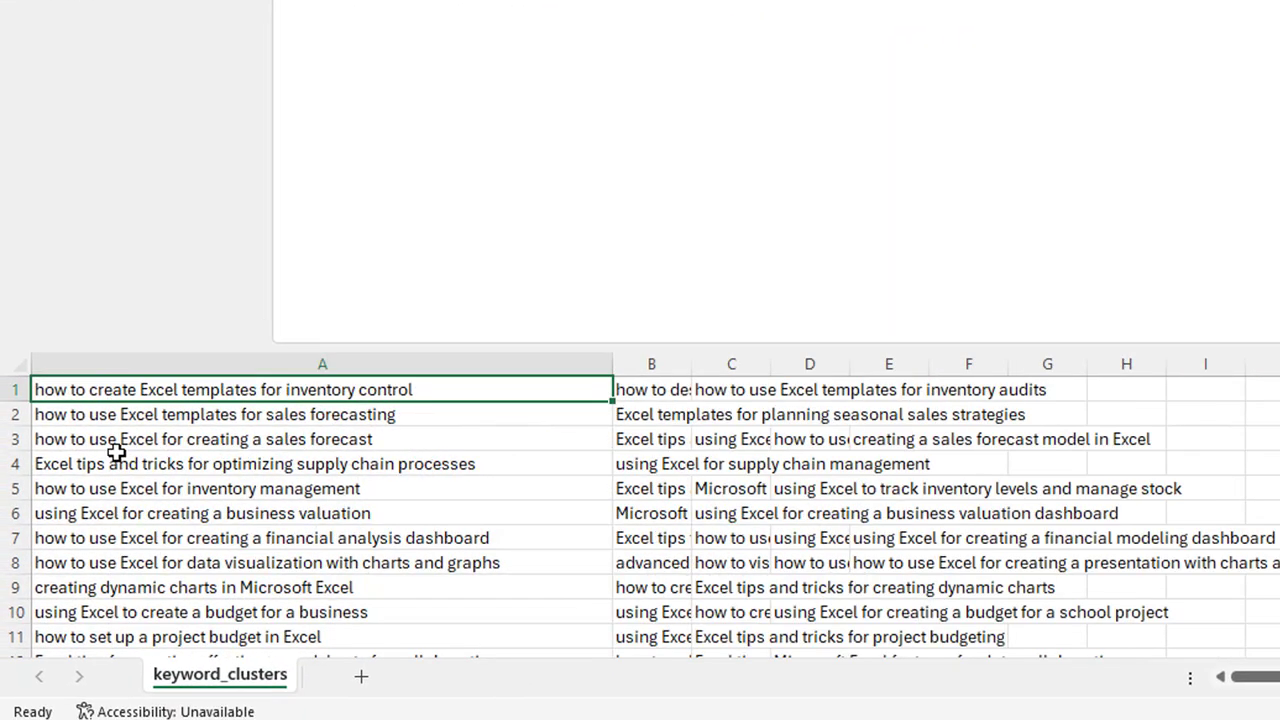
{"action": "key", "text": "Down"}
{"action": "key", "text": "Down"}
{"action": "key", "text": "Down"}
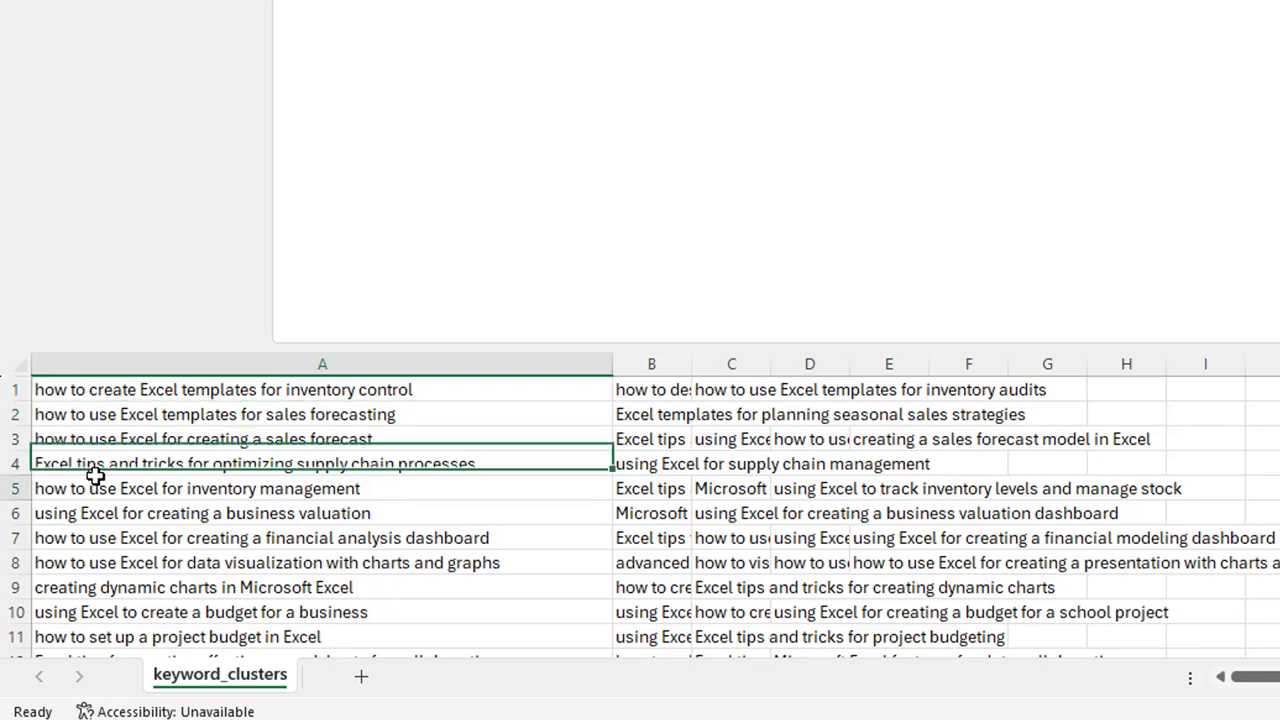
{"action": "key", "text": "Down"}
{"action": "key", "text": "ctrl+Home"}
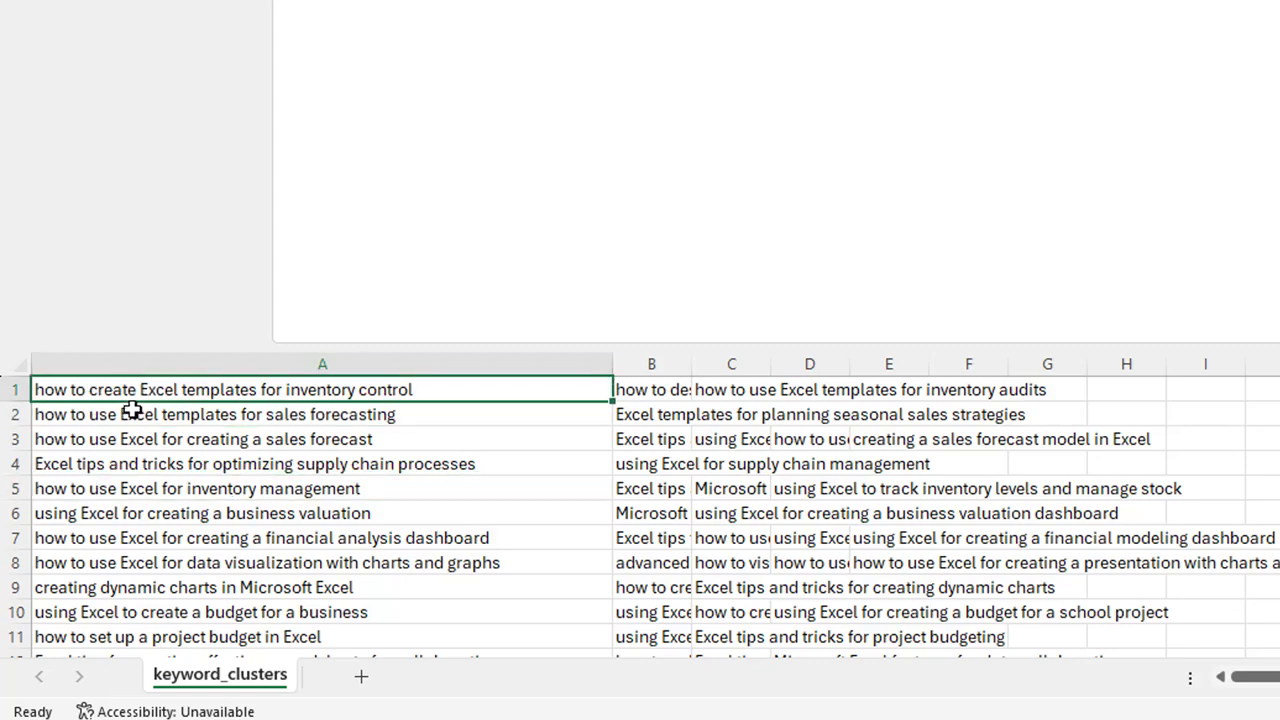
- Check the last cluster phrase in row 123, then return to cell B1
{"action": "scroll", "coordinate": [142, 520], "scroll_direction": "down", "scroll_amount": 12}
{"action": "scroll", "coordinate": [142, 524], "scroll_direction": "down", "scroll_amount": 20}
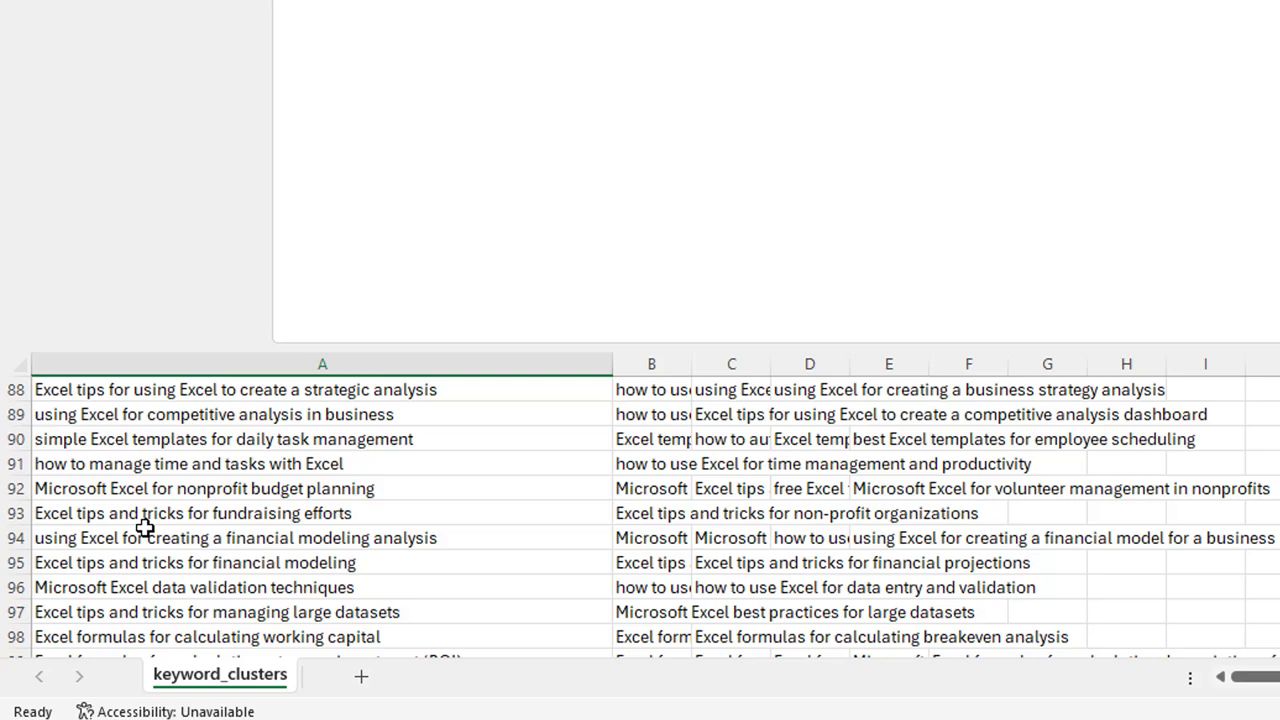
{"action": "scroll", "coordinate": [145, 528], "scroll_direction": "up", "scroll_amount": 6}
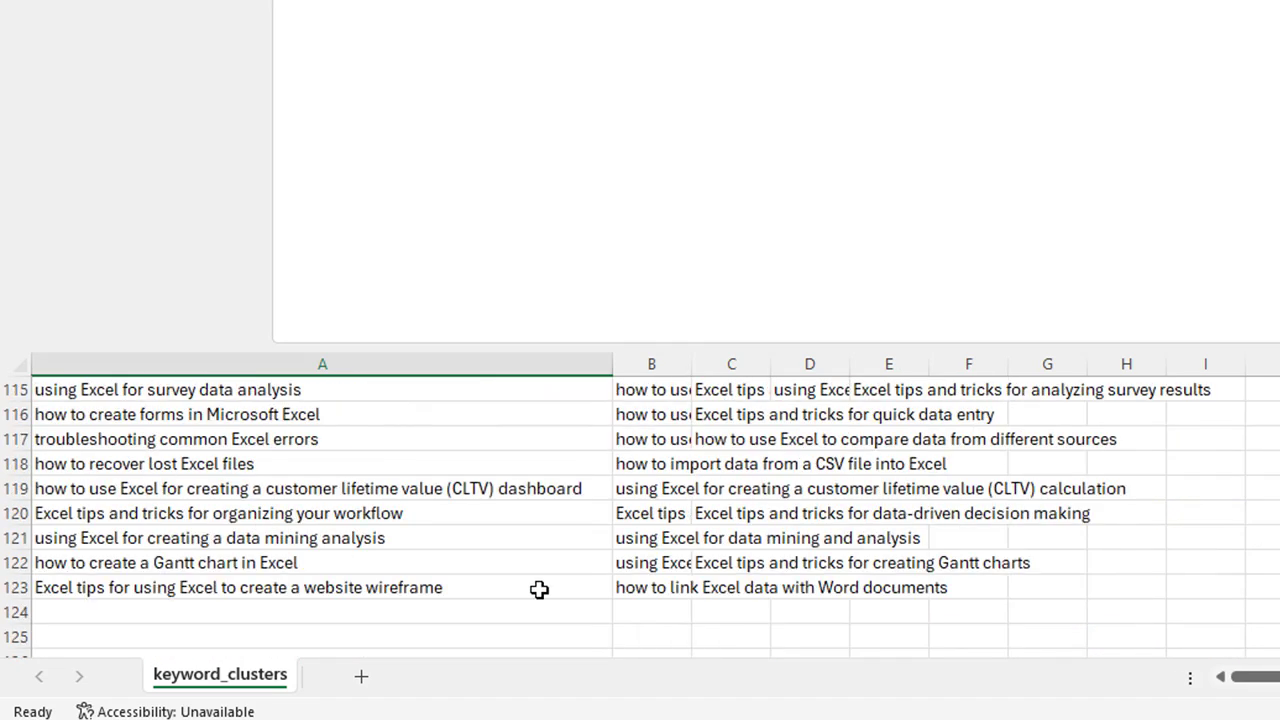
{"action": "left_click", "coordinate": [46, 592]}
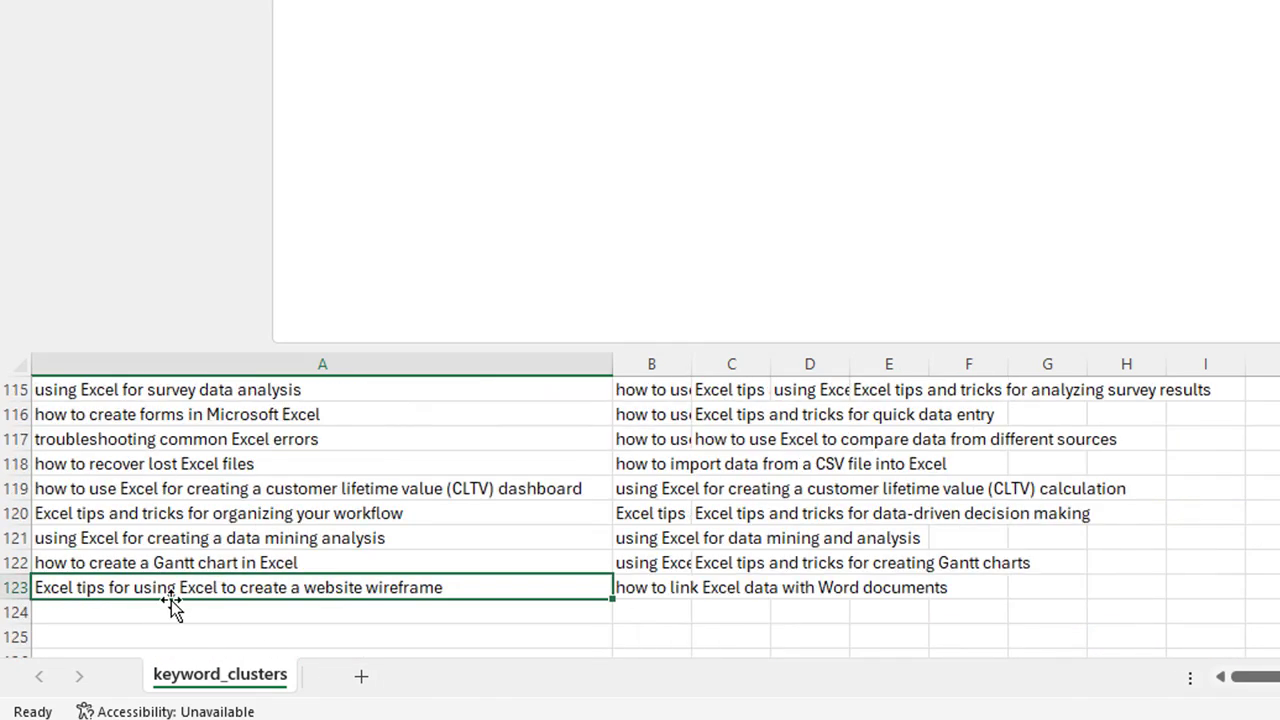
{"action": "scroll", "coordinate": [260, 515], "scroll_direction": "up", "scroll_amount": 7}
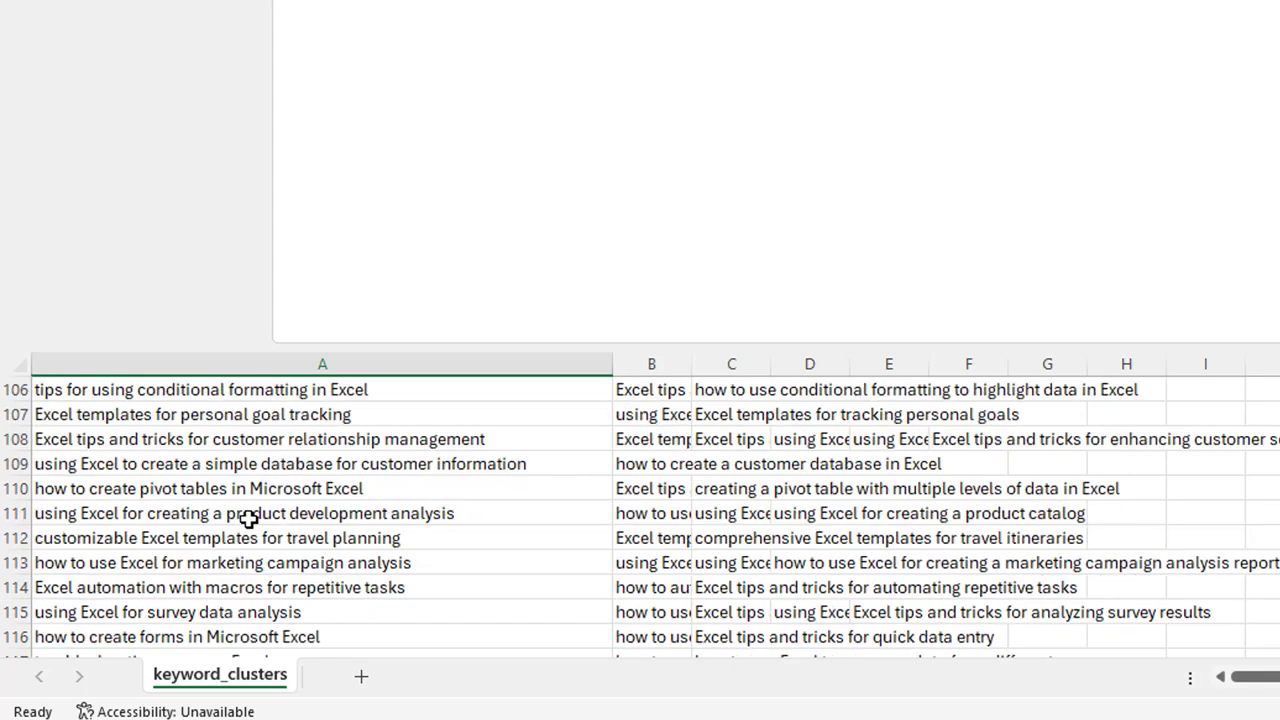
{"action": "scroll", "coordinate": [247, 540], "scroll_direction": "up", "scroll_amount": 20}
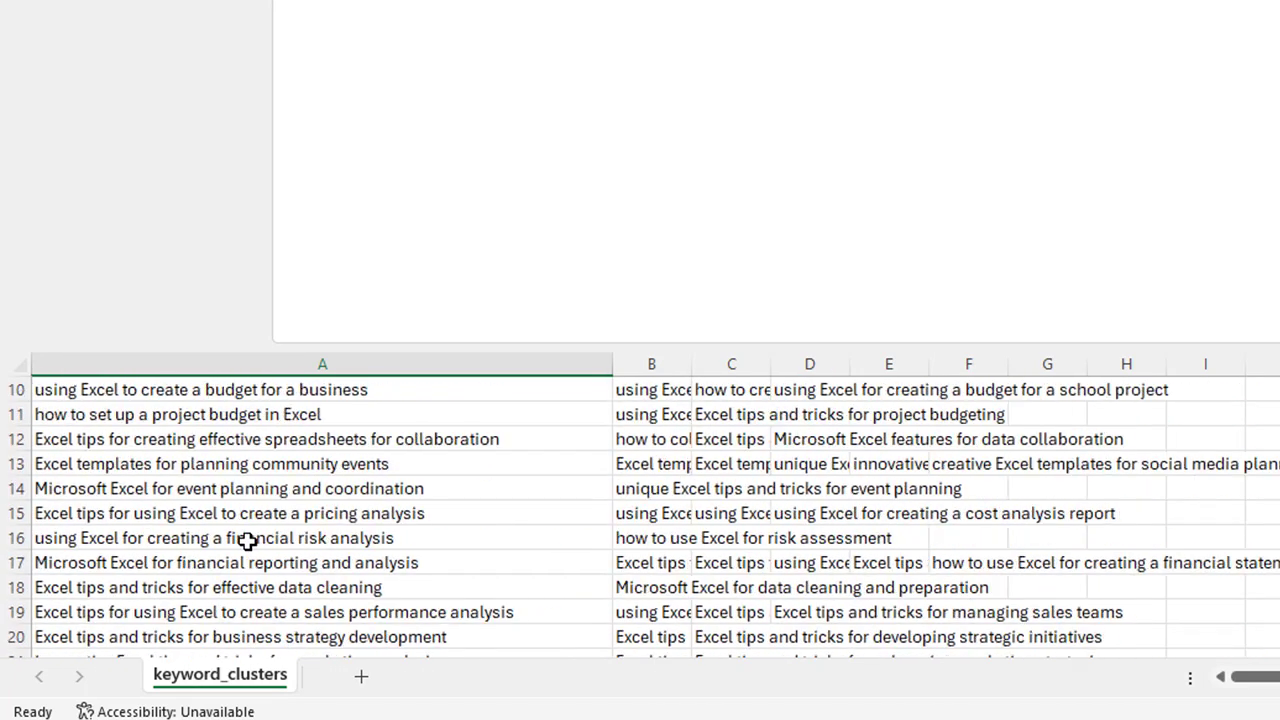
{"action": "left_click", "coordinate": [651, 385]}
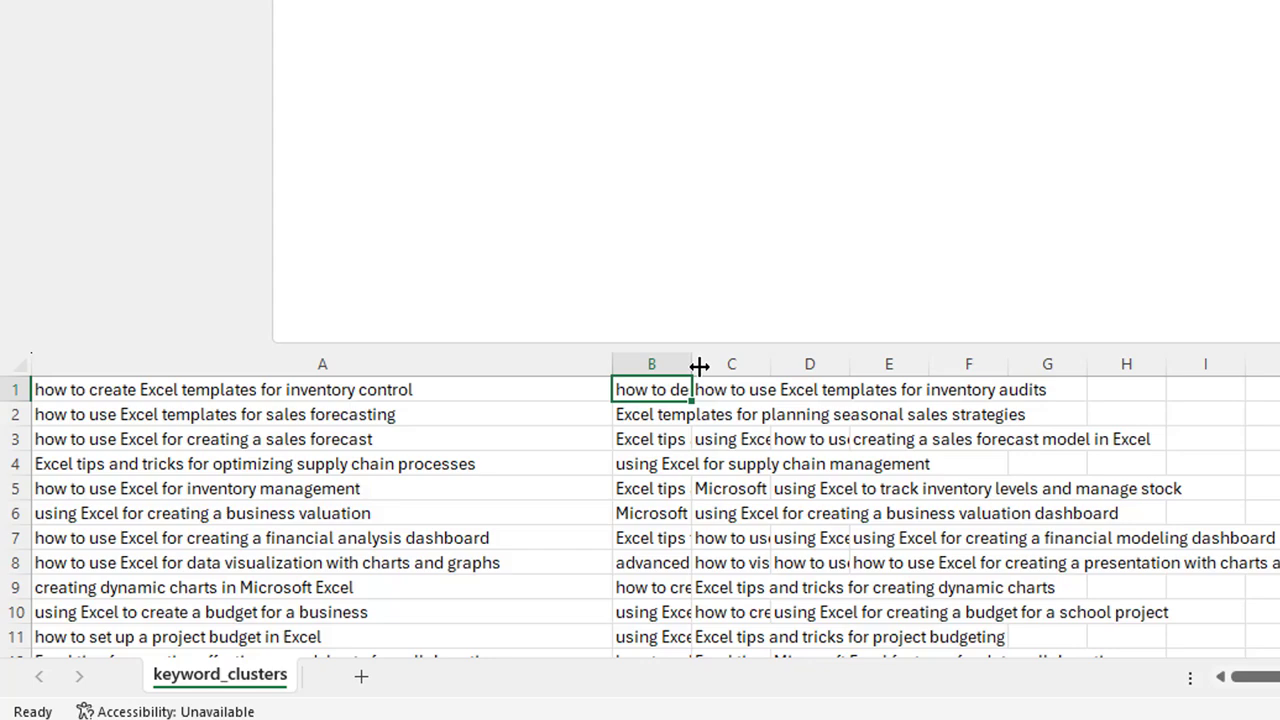
{"action": "left_click_drag", "start_coordinate": [695, 363], "coordinate": [825, 366]}
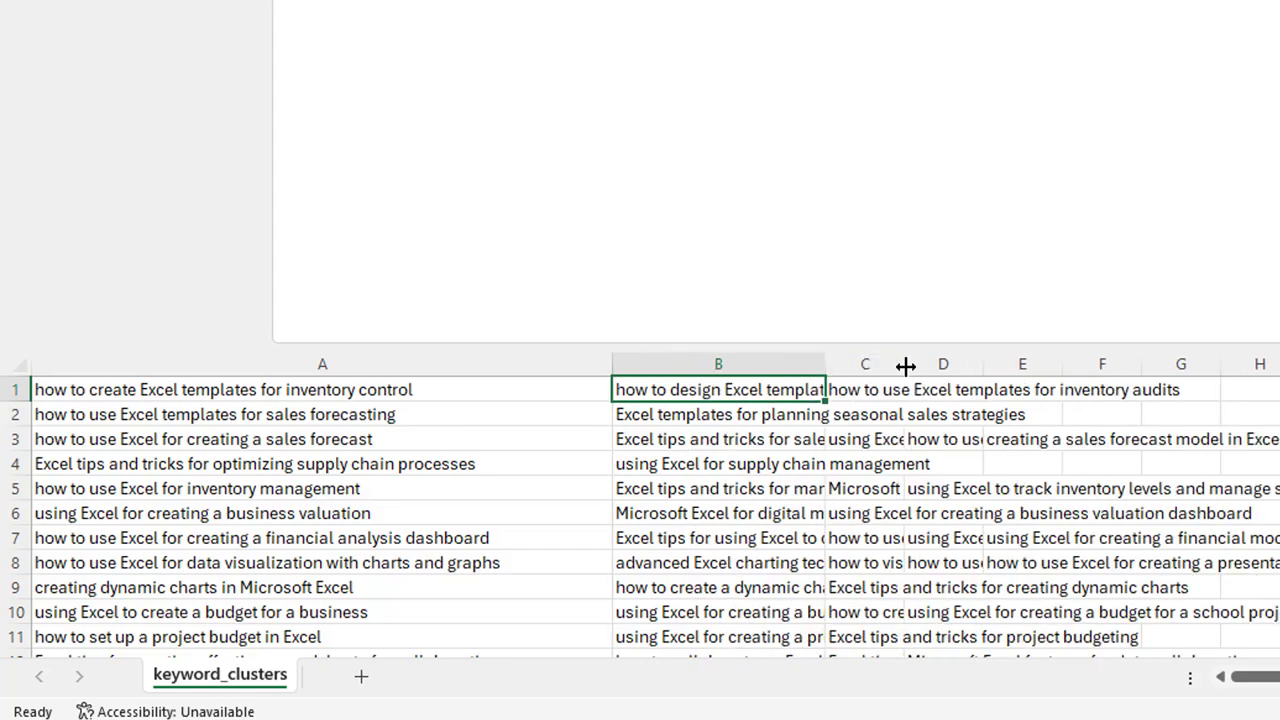
{"action": "left_click_drag", "start_coordinate": [905, 366], "coordinate": [1049, 369]}
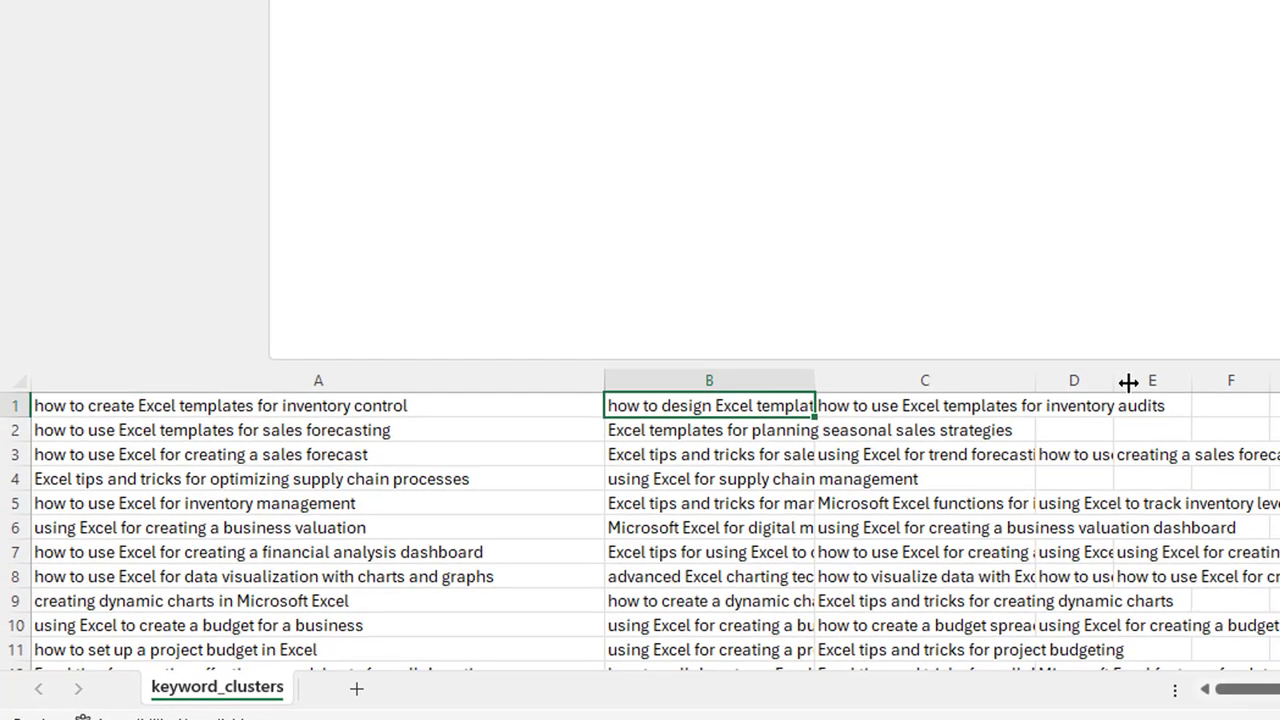
{"action": "left_click_drag", "start_coordinate": [1129, 378], "coordinate": [1255, 383]}
{"action": "left_click_drag", "start_coordinate": [1222, 462], "coordinate": [1276, 458]}
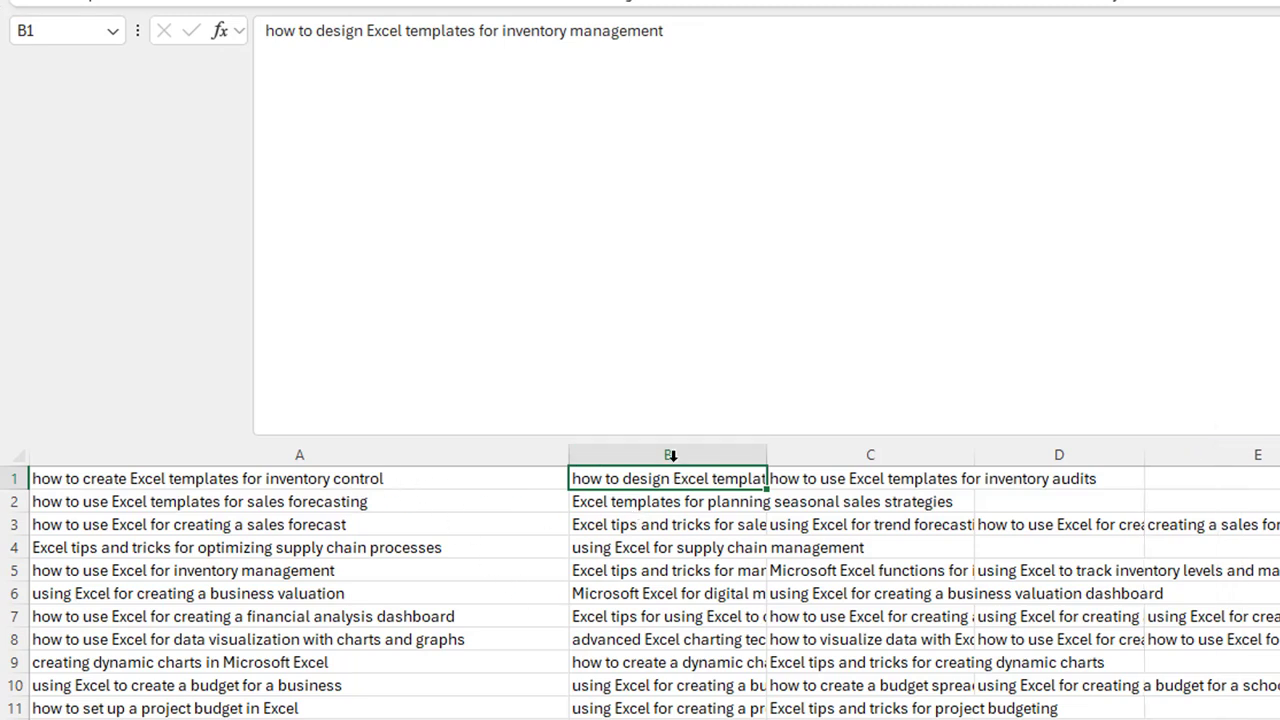
{"action": "left_click", "coordinate": [208, 482]}
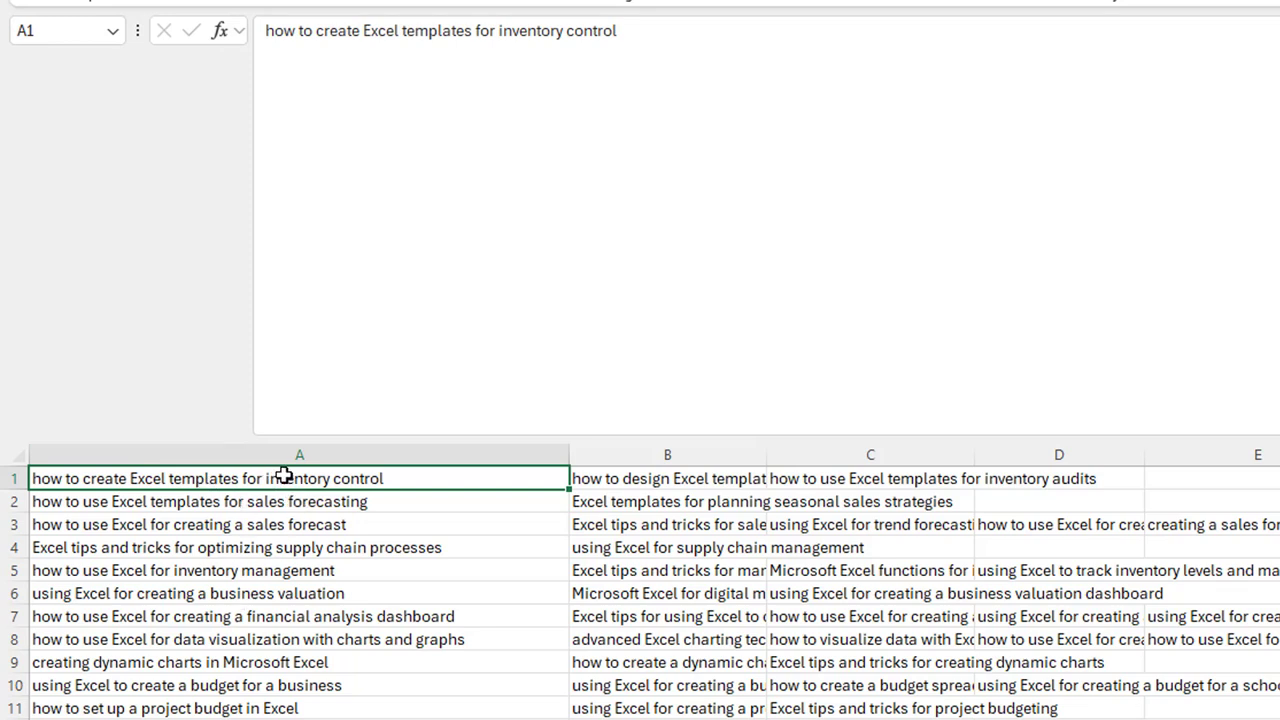
{"action": "left_click", "coordinate": [620, 496]}
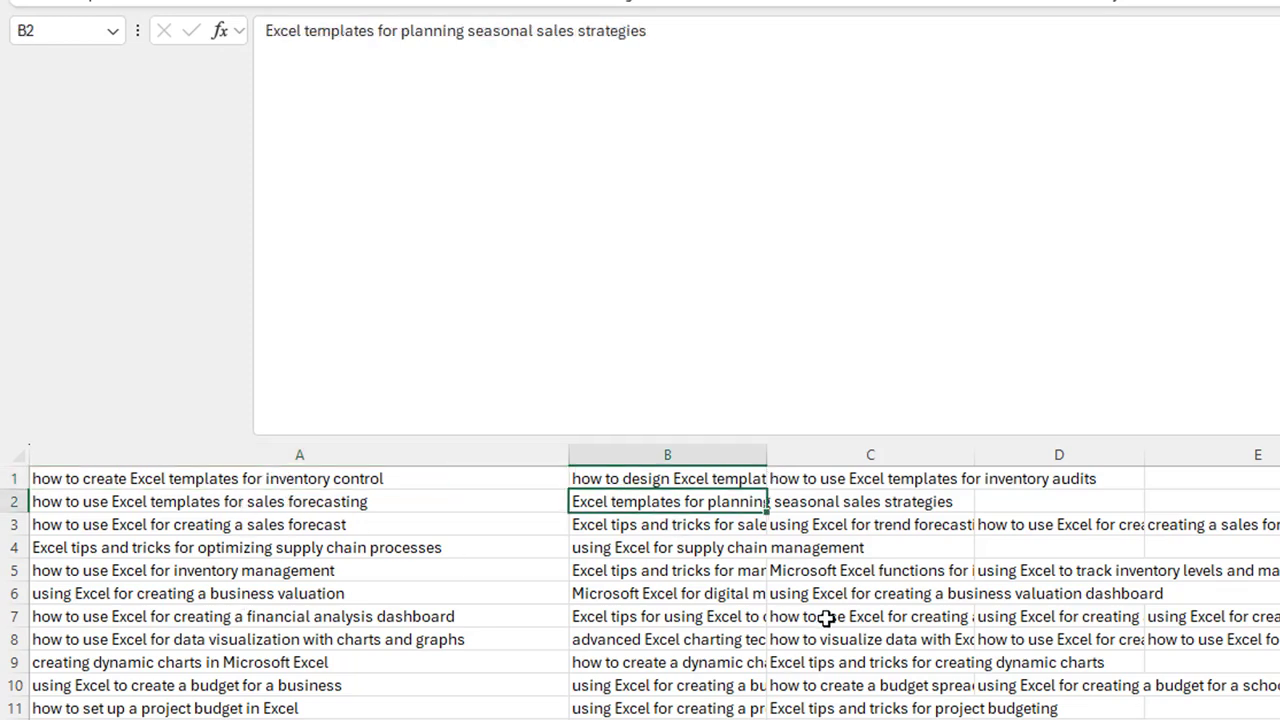
{"action": "left_click", "coordinate": [636, 479]}
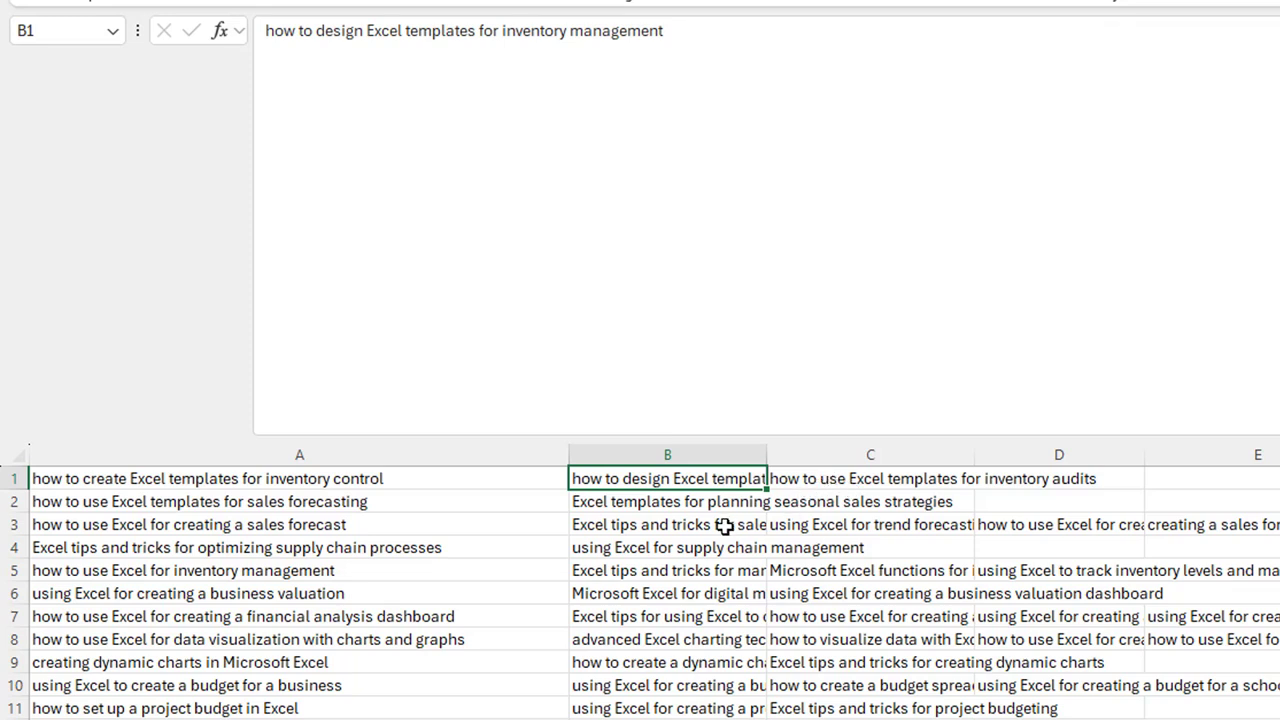
{"action": "left_click", "coordinate": [183, 482]}
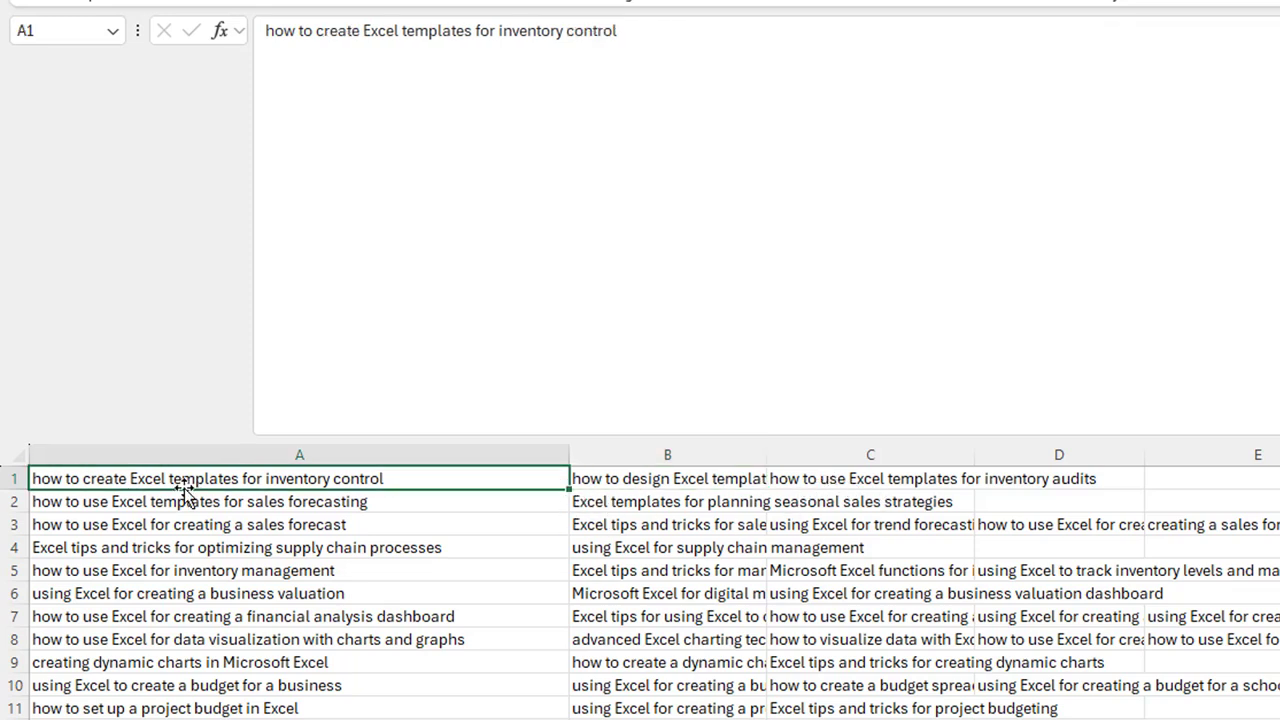
{"action": "left_click", "coordinate": [604, 482]}
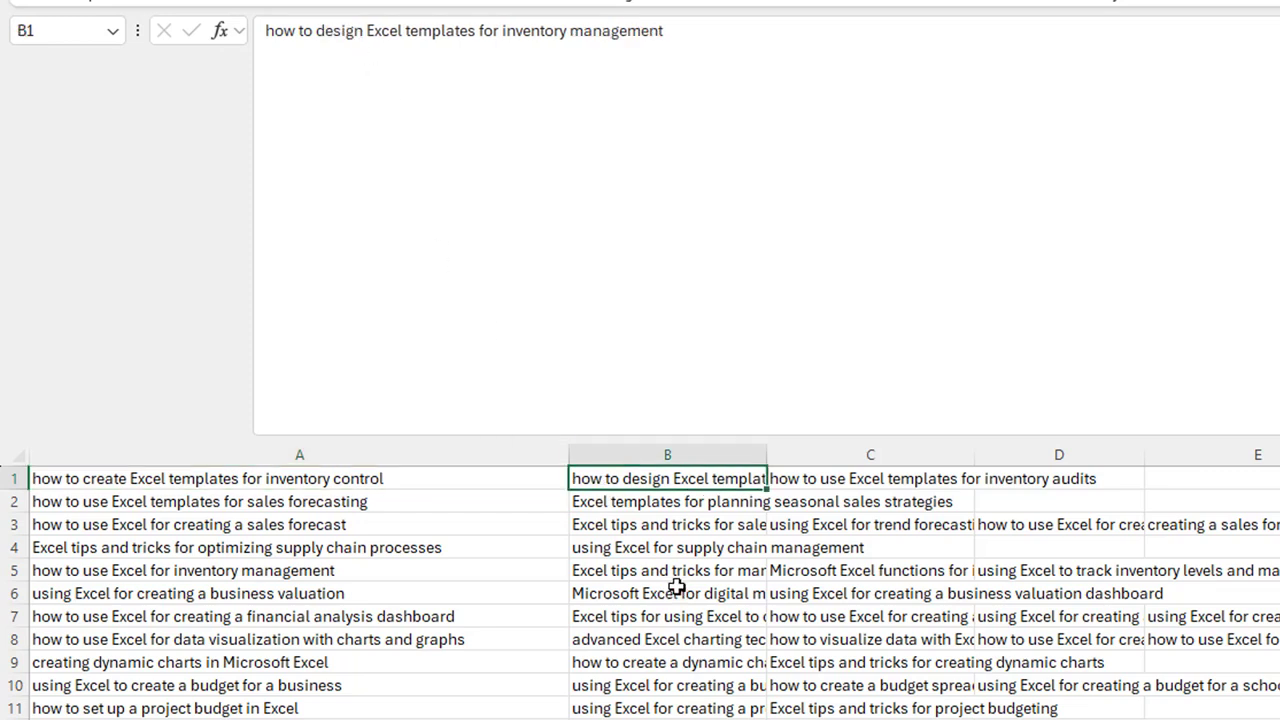
{"action": "key", "text": "Right"}
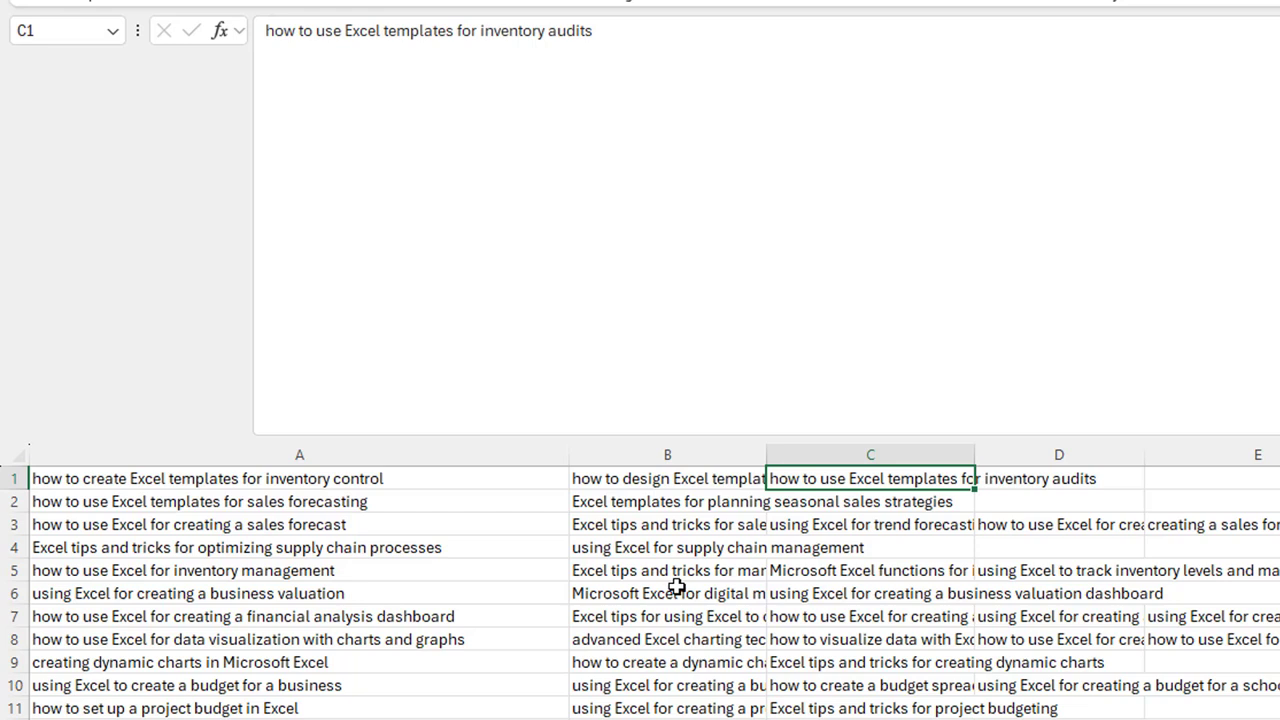
{"action": "key", "text": "Right"}
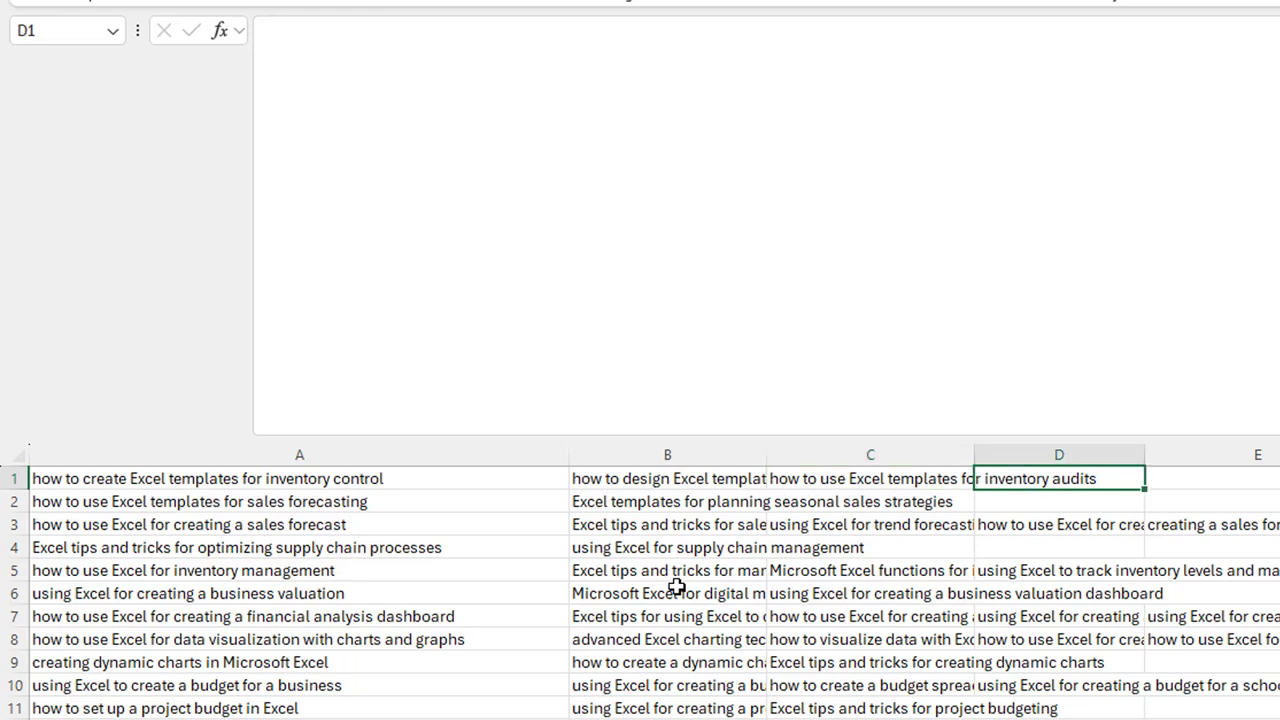
{"action": "key", "text": "Home"}
{"action": "key", "text": "Down"}
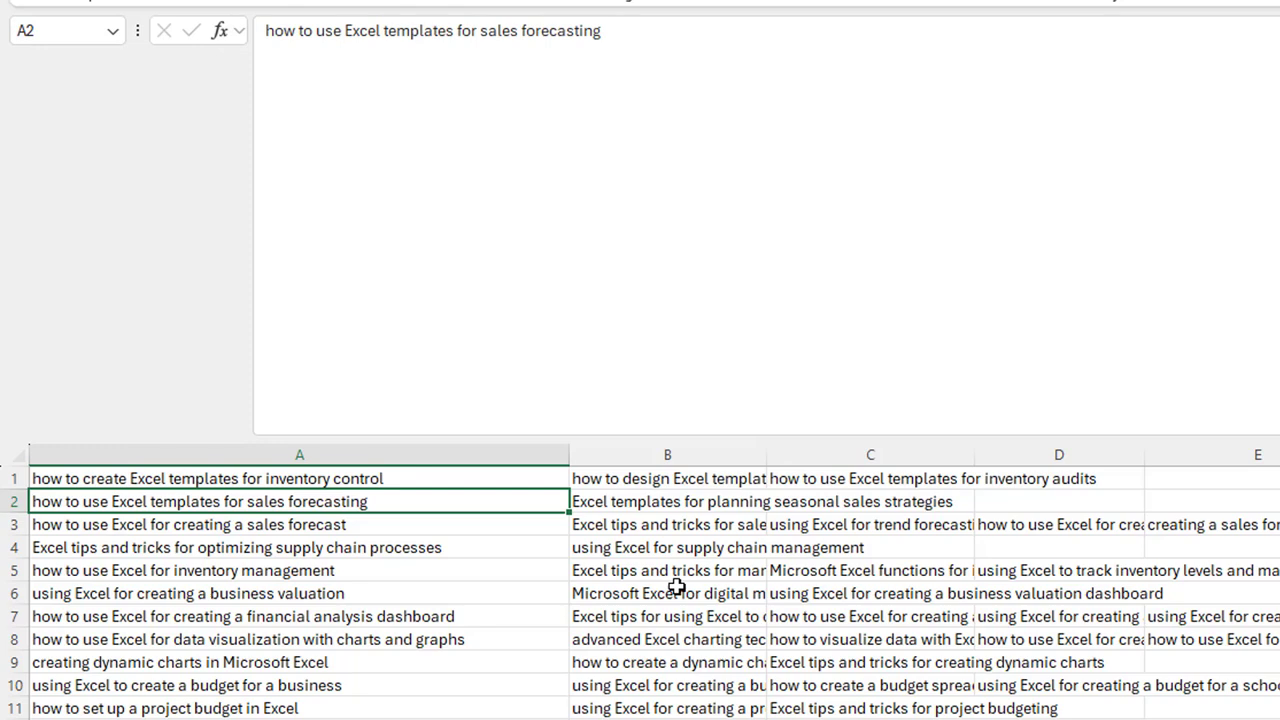
{"action": "scroll", "coordinate": [726, 568], "scroll_direction": "down", "scroll_amount": 7}
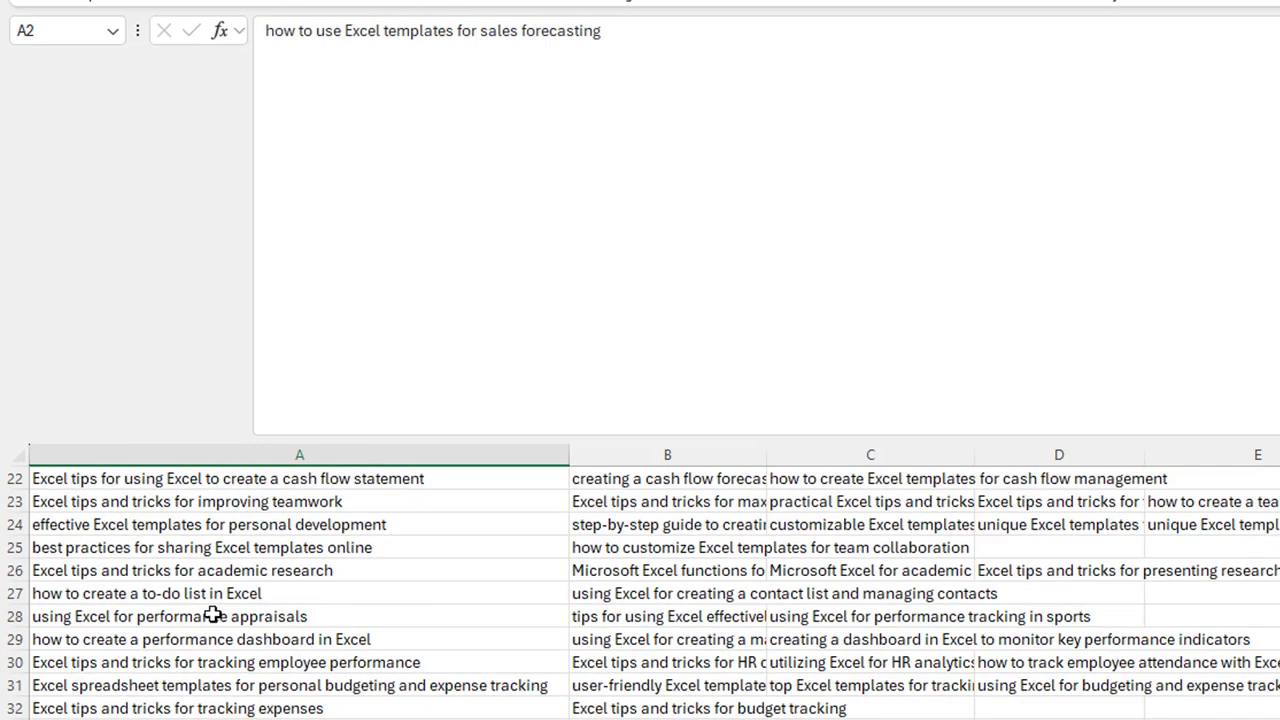
{"action": "left_click", "coordinate": [61, 578]}
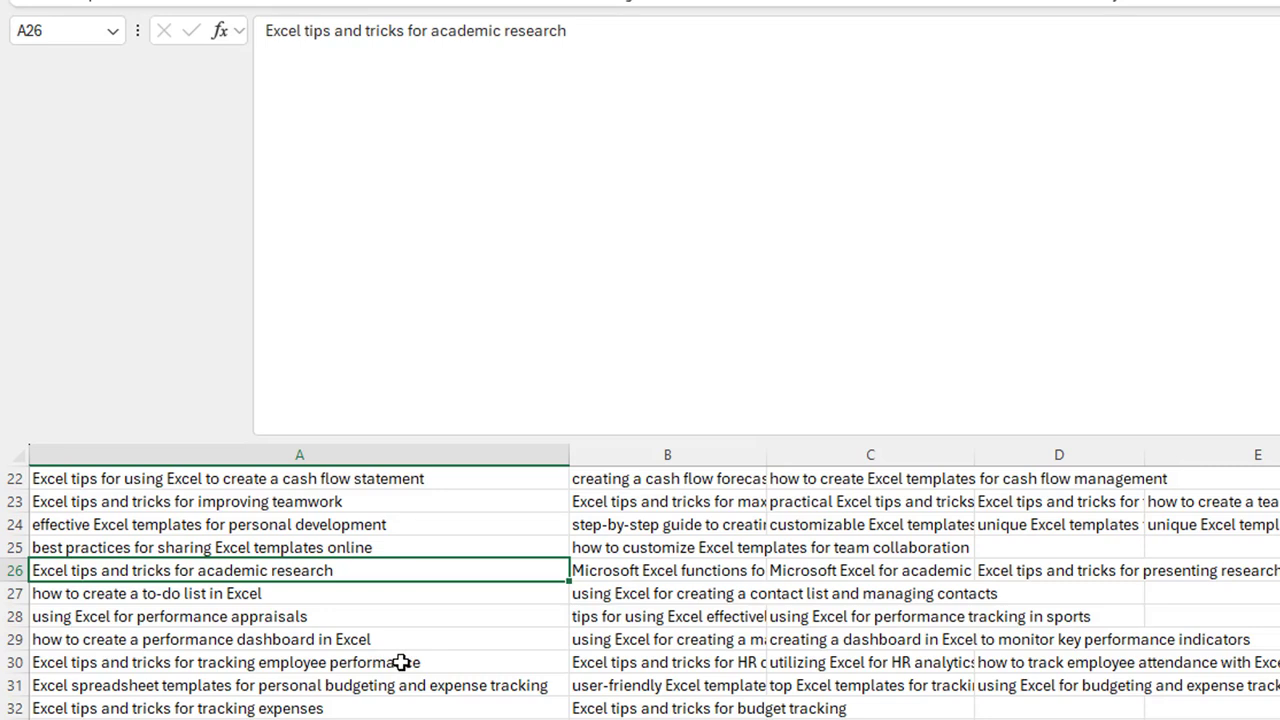
{"action": "key", "text": "Right"}
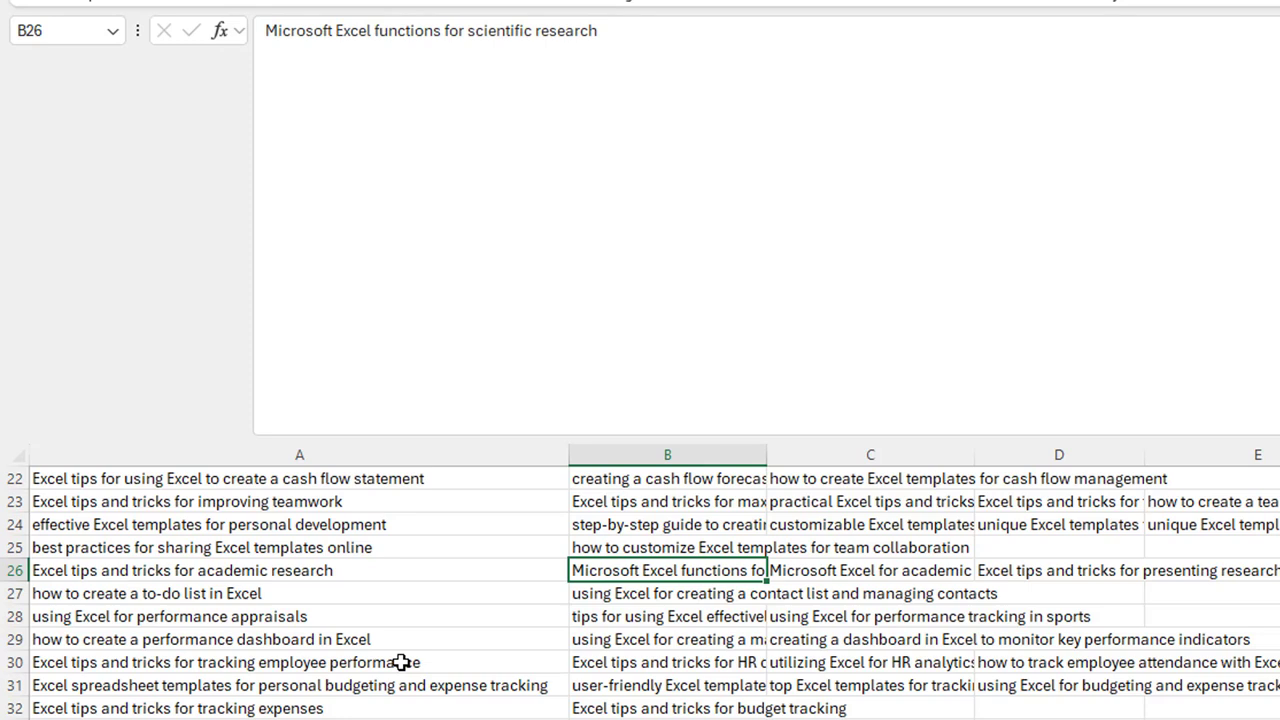
{"action": "key", "text": "Right"}
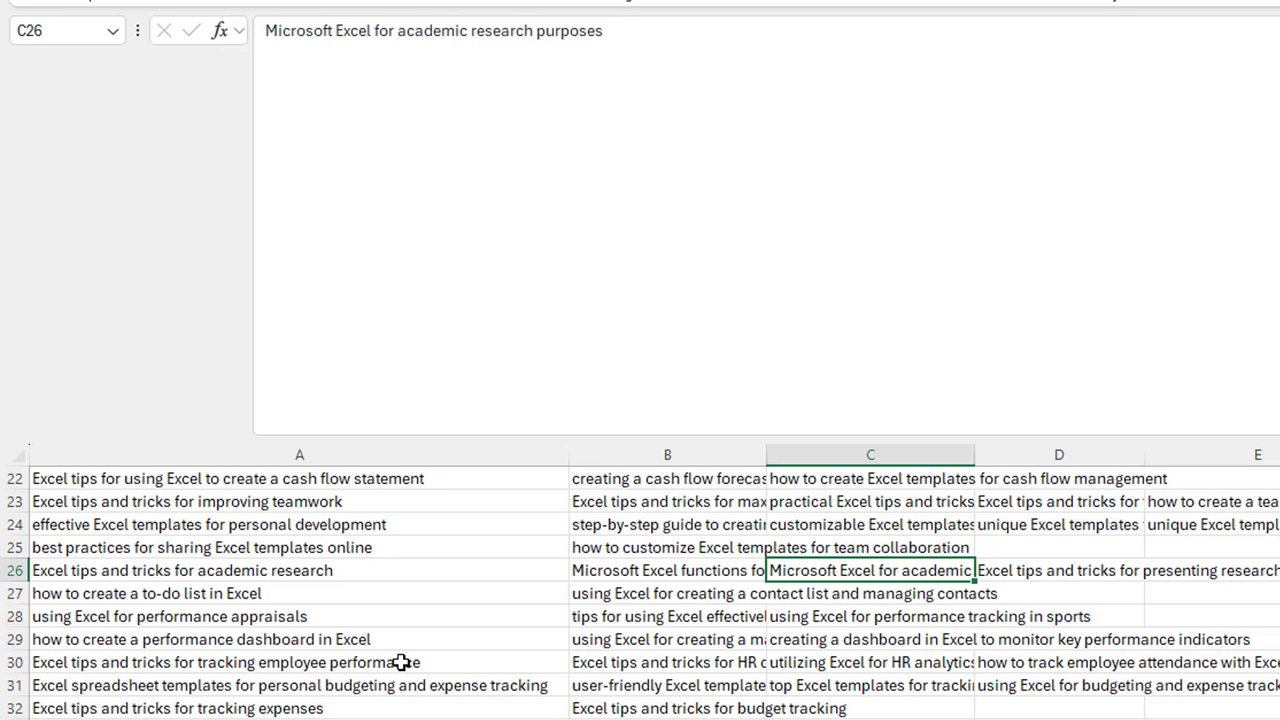
{"action": "key", "text": "Right"}
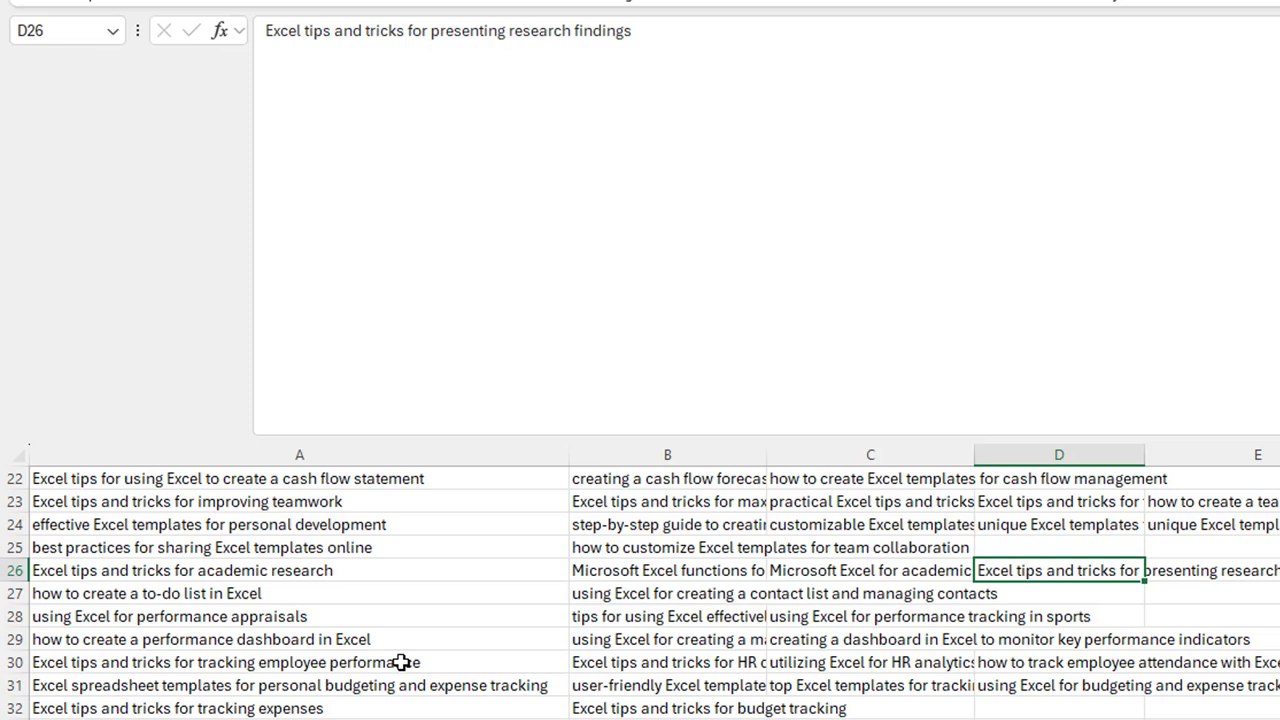
{"action": "key", "text": "Right"}
{"action": "key", "text": "Left"}
{"action": "key", "text": "Left"}
{"action": "key", "text": "Left"}
{"action": "key", "text": "Left"}
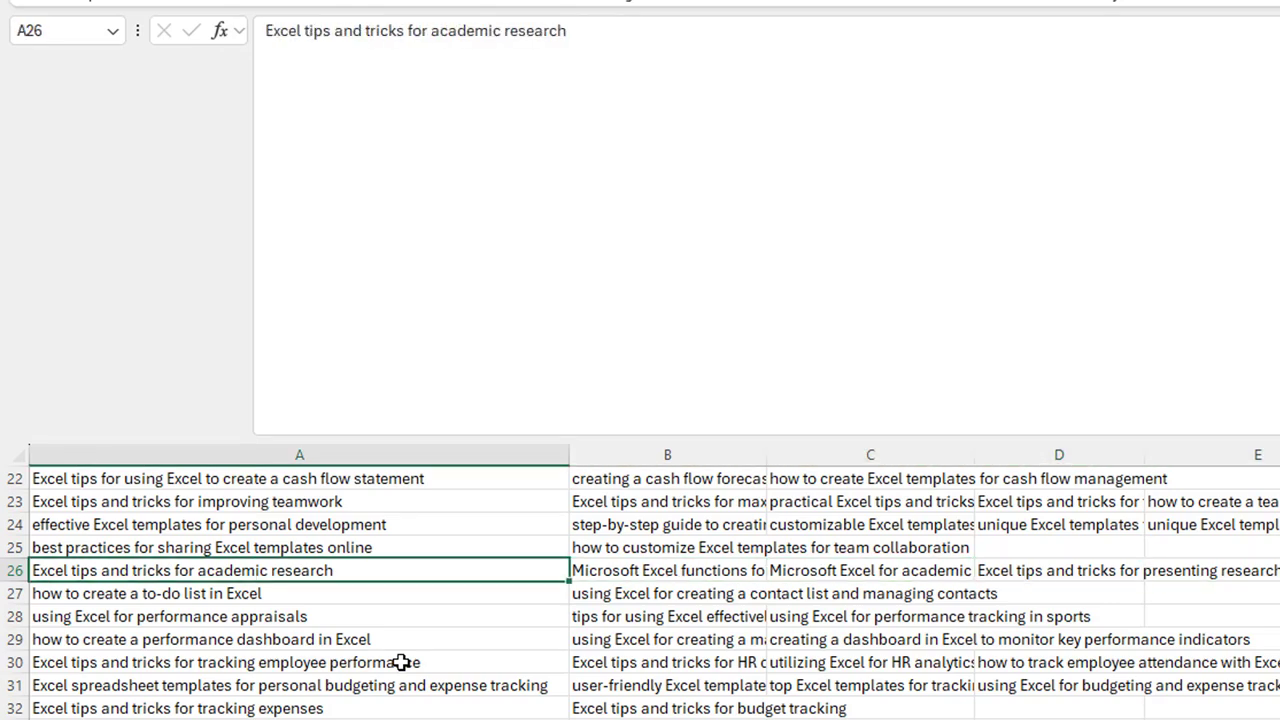
{"action": "scroll", "coordinate": [500, 680], "scroll_direction": "down", "scroll_amount": 7}
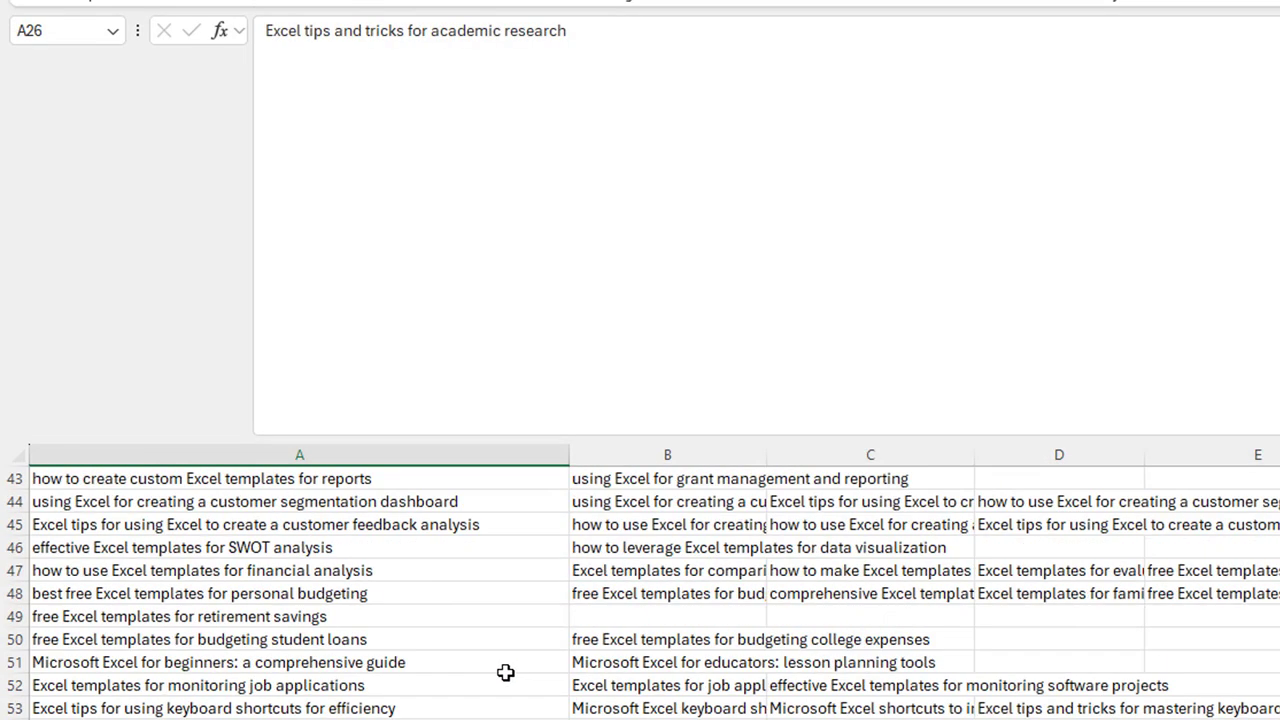
{"action": "scroll", "coordinate": [491, 640], "scroll_direction": "up", "scroll_amount": 4}
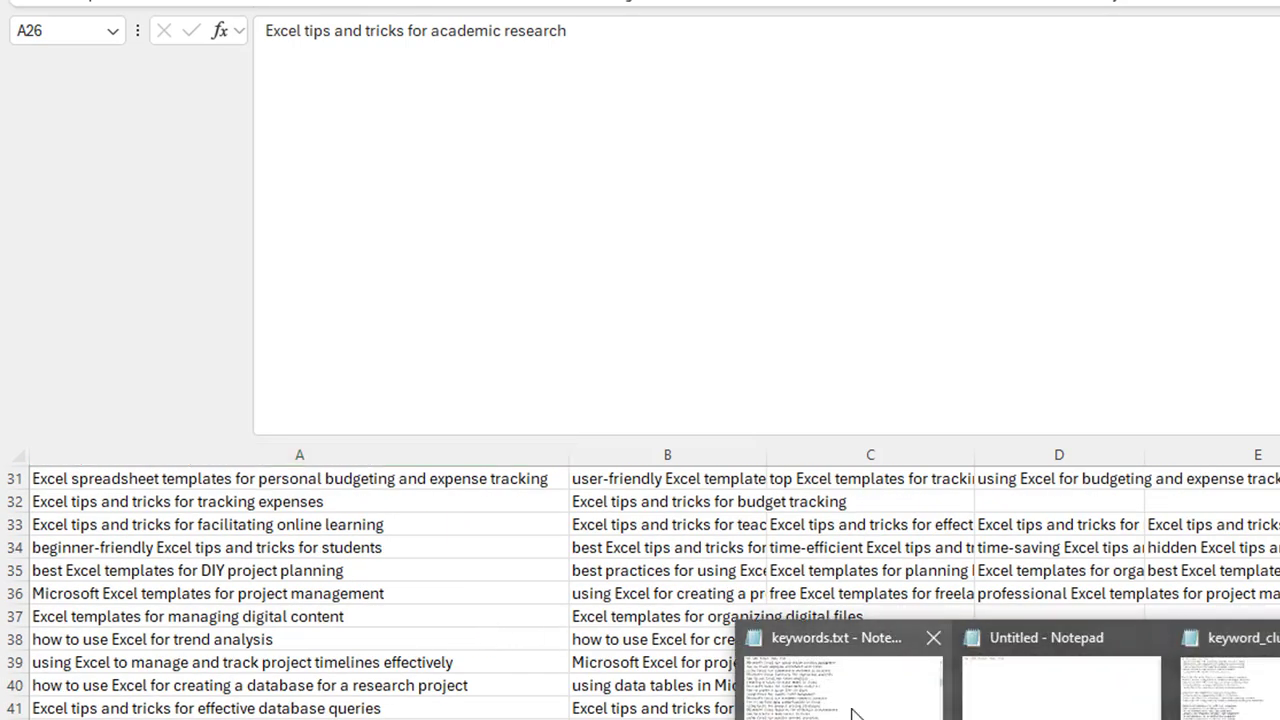
- In keywords.txt, select the first phrase 'Microsoft Excel for construction project management', then return to Excel
{"action": "left_click", "coordinate": [851, 708]}
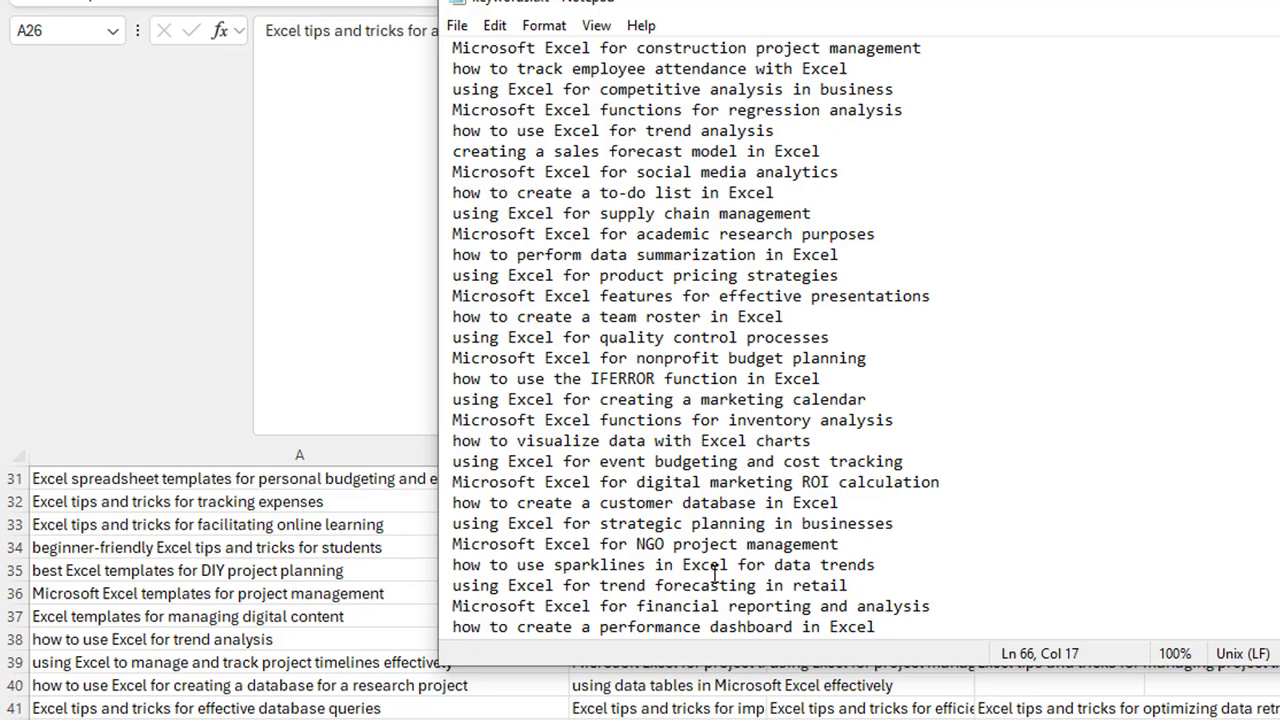
{"action": "left_click", "coordinate": [713, 606]}
{"action": "left_click_drag", "start_coordinate": [944, 48], "coordinate": [748, 50]}
{"action": "left_click_drag", "start_coordinate": [447, 68], "coordinate": [447, 46]}
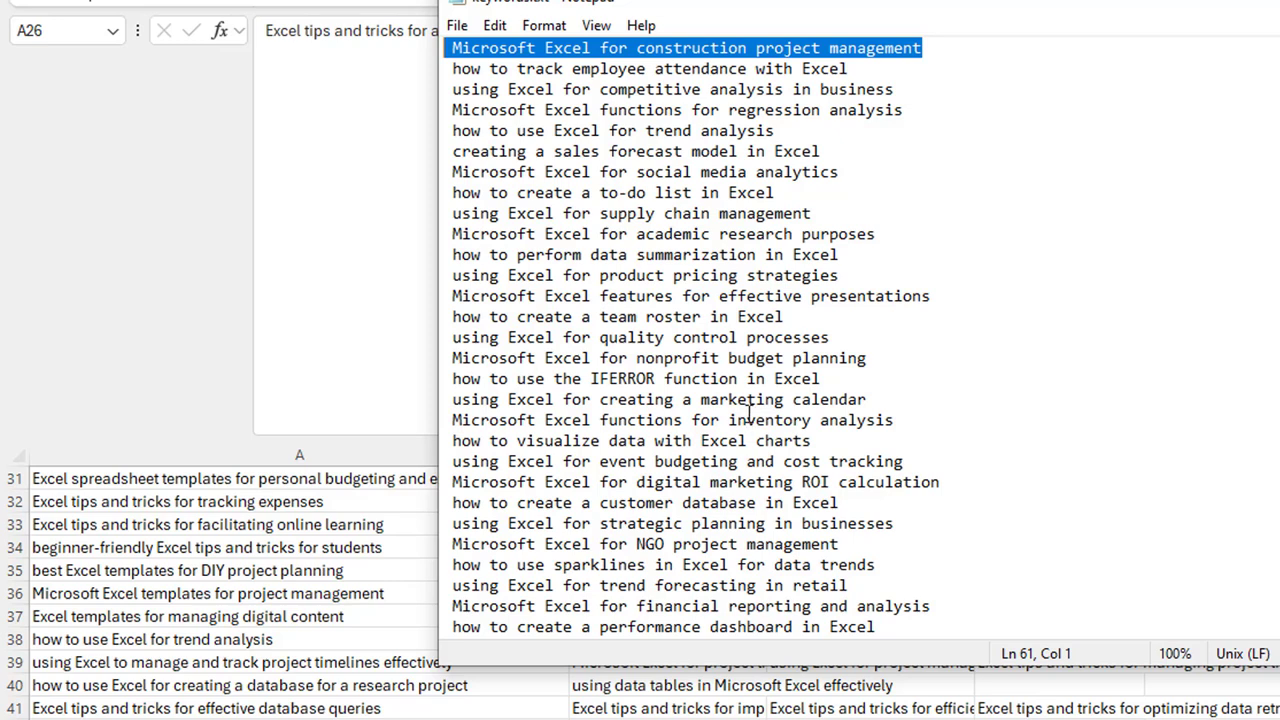
{"action": "key", "text": "alt+Tab"}
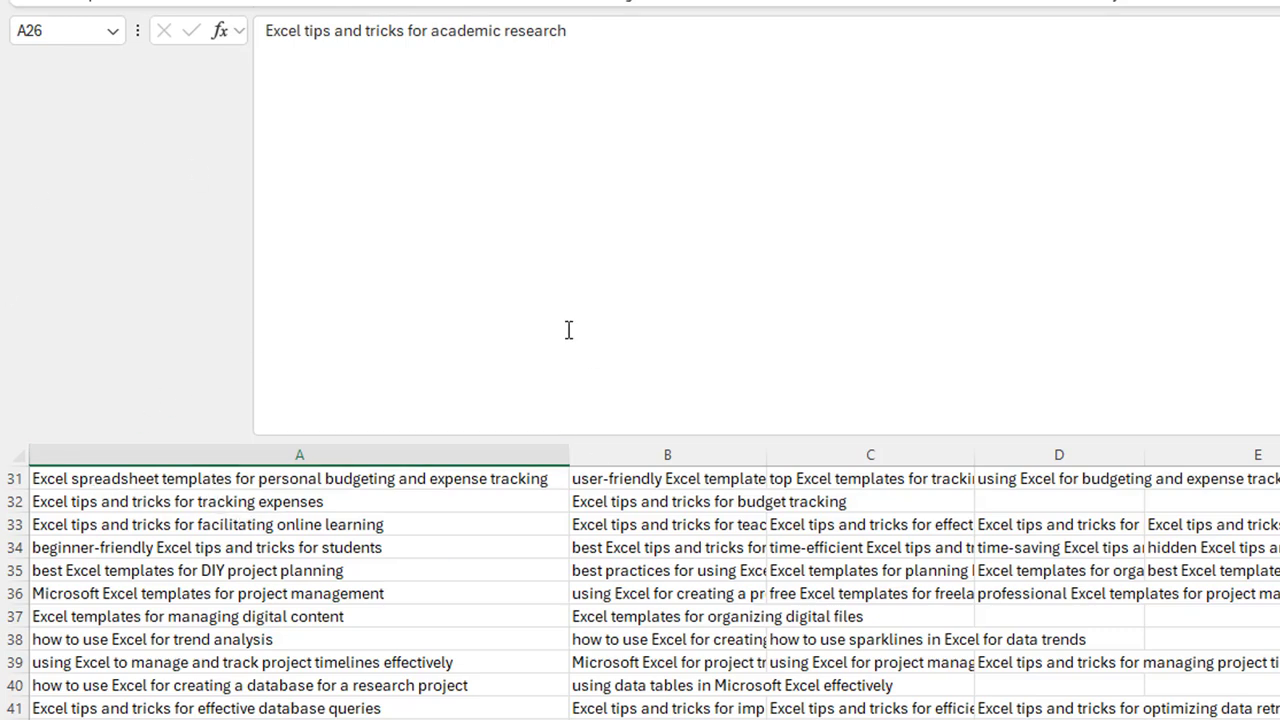
- Glance at Keyword Clusters, then scroll up through the grouped keyword clusters in Notepad
{"action": "key", "text": "alt+Tab"}
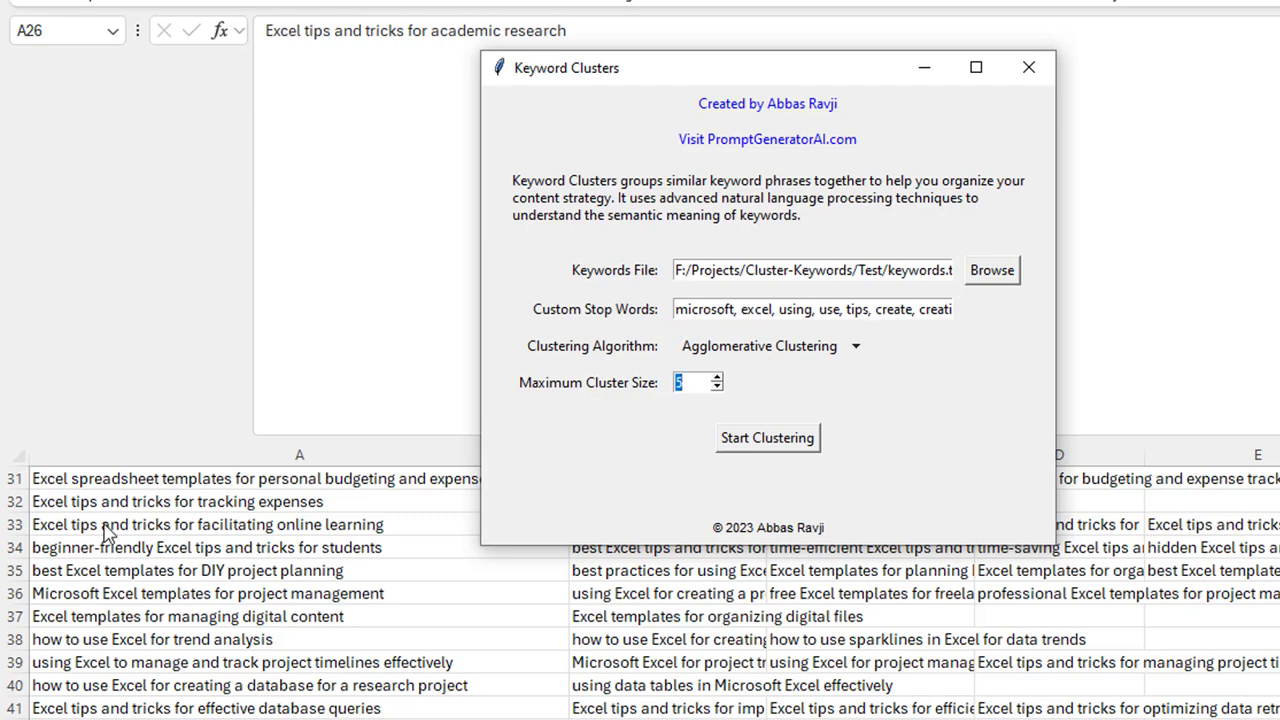
{"action": "key", "text": "alt+Tab"}
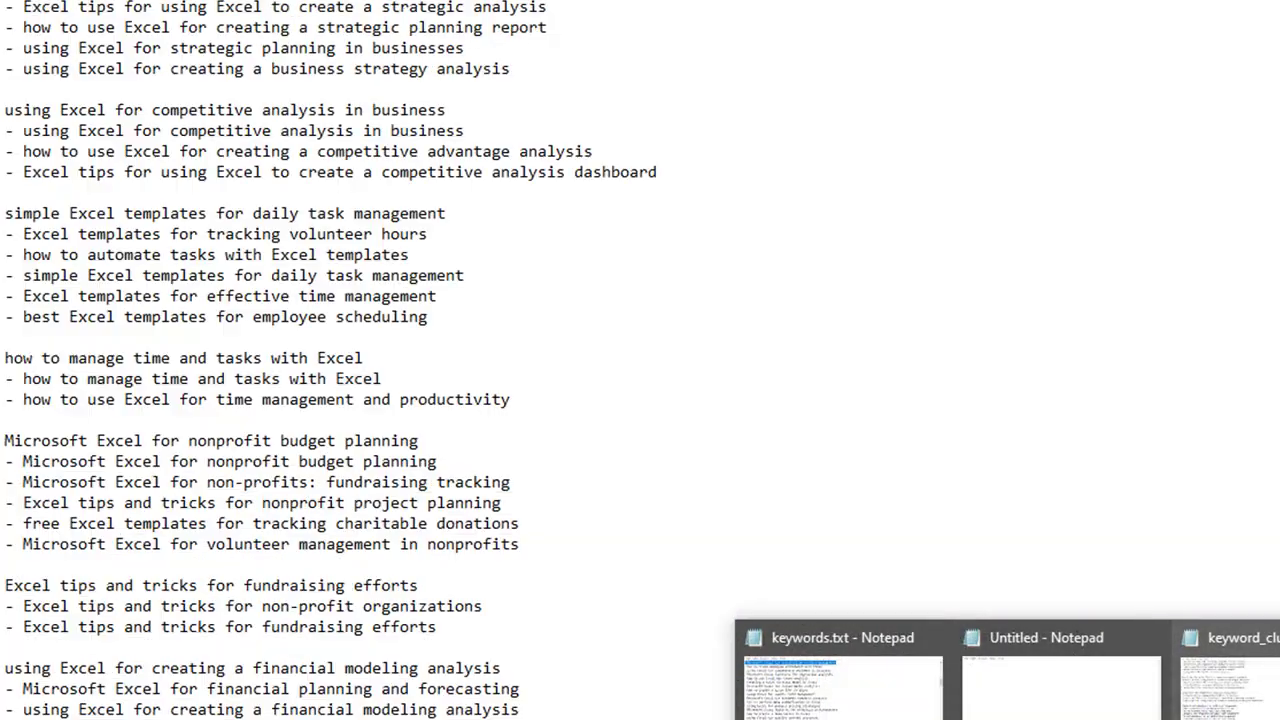
{"action": "left_click", "coordinate": [840, 690]}
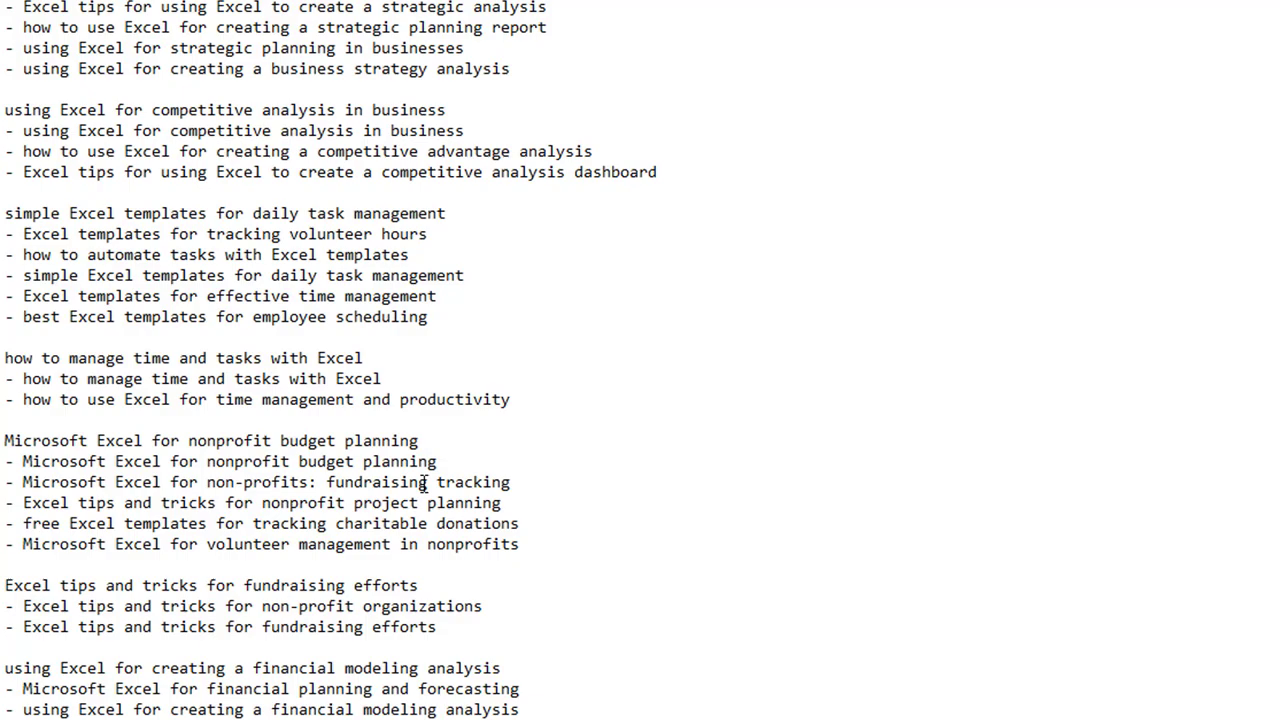
{"action": "scroll", "coordinate": [424, 483], "scroll_direction": "up", "scroll_amount": 20}
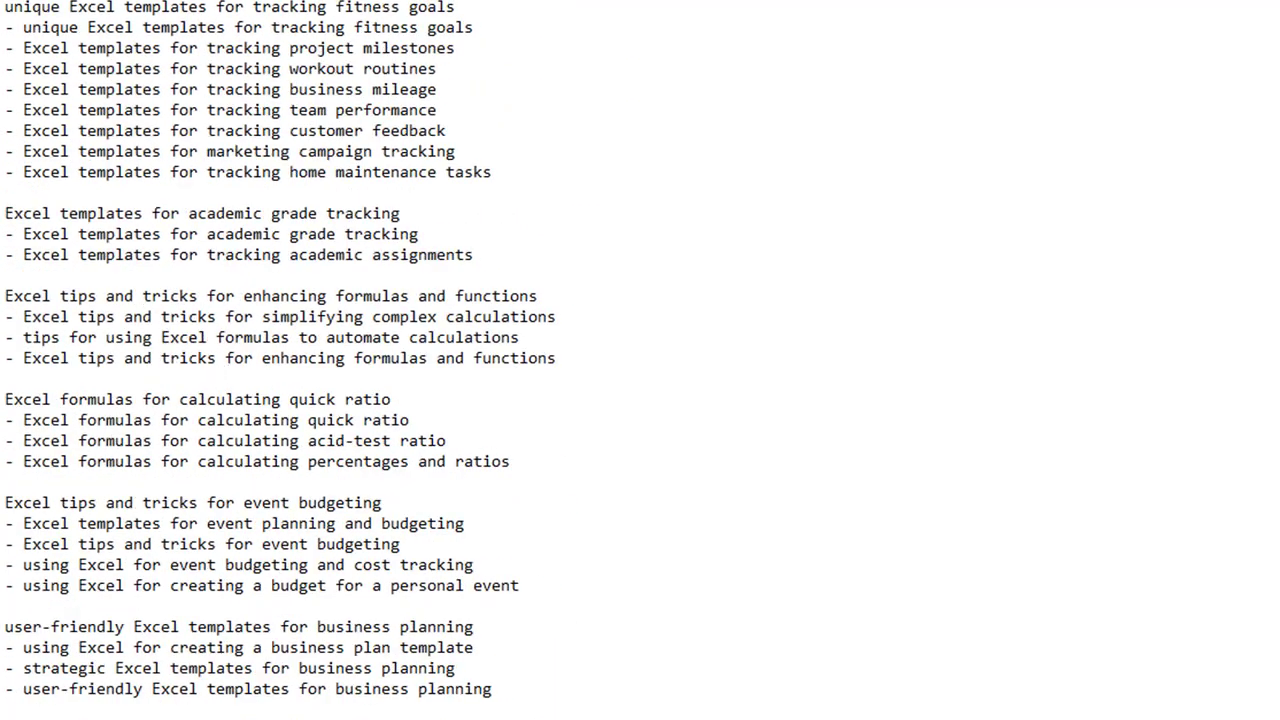
{"action": "scroll", "coordinate": [119, 253], "scroll_direction": "up", "scroll_amount": 15}
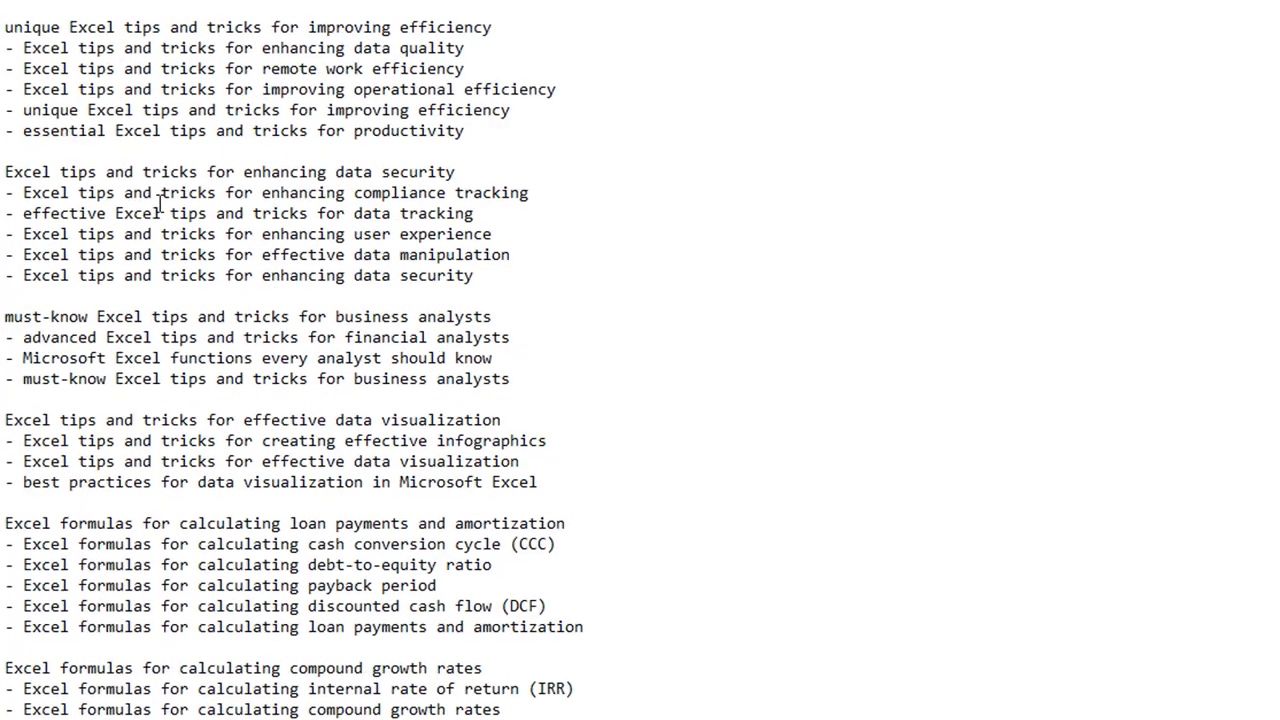
{"action": "scroll", "coordinate": [229, 403], "scroll_direction": "up", "scroll_amount": 20}
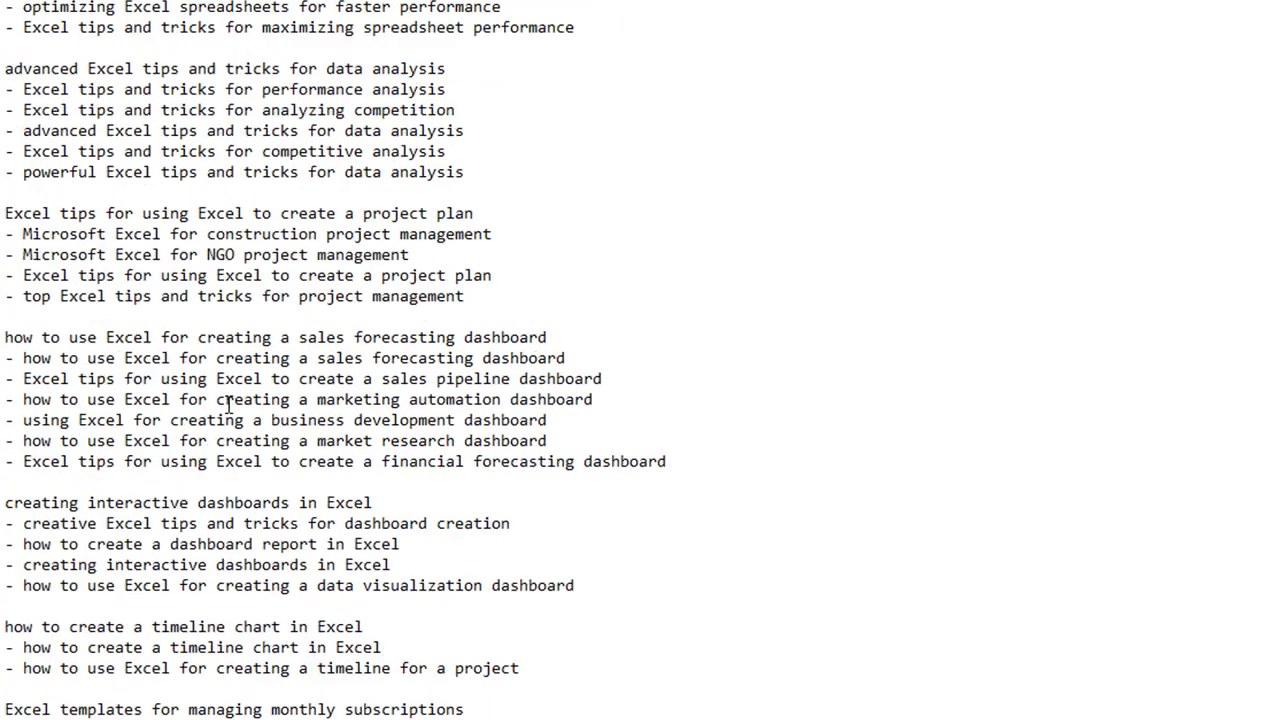
{"action": "scroll", "coordinate": [229, 403], "scroll_direction": "up", "scroll_amount": 5}
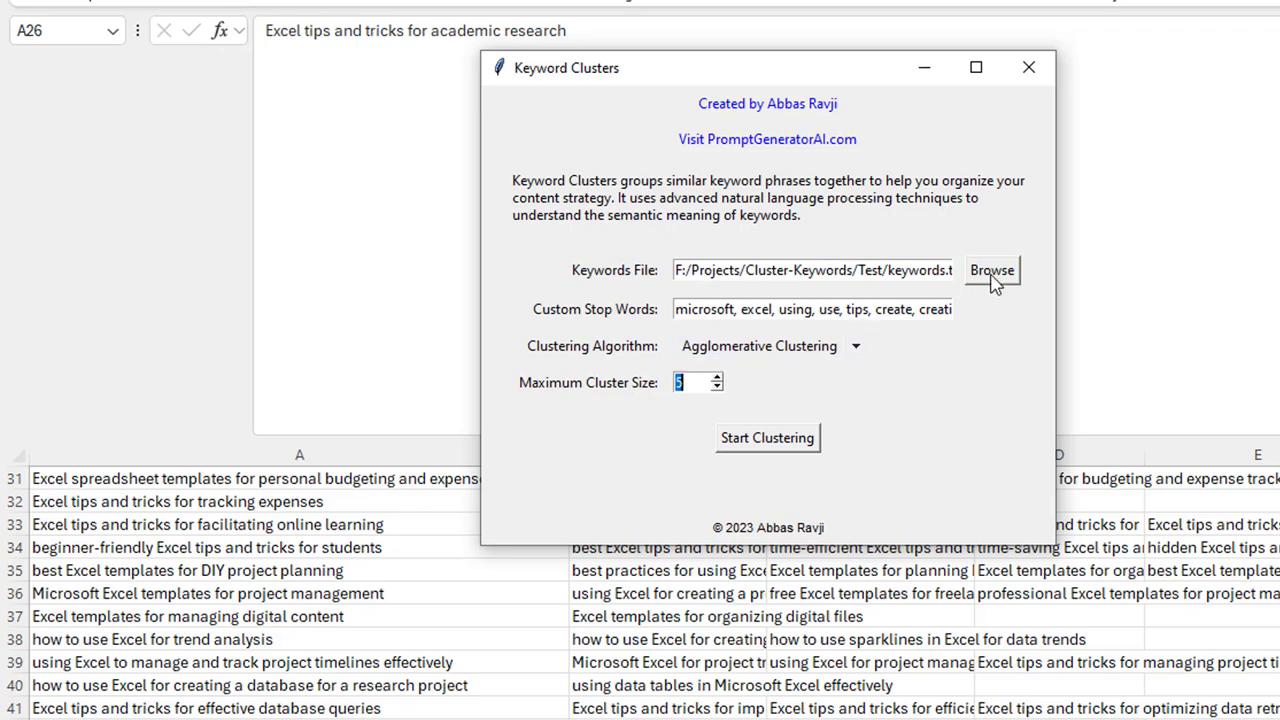
- Review the clustering algorithm options, keep Agglomerative Clustering, and scroll the Excel sheet to the top
{"action": "left_click", "coordinate": [837, 352]}
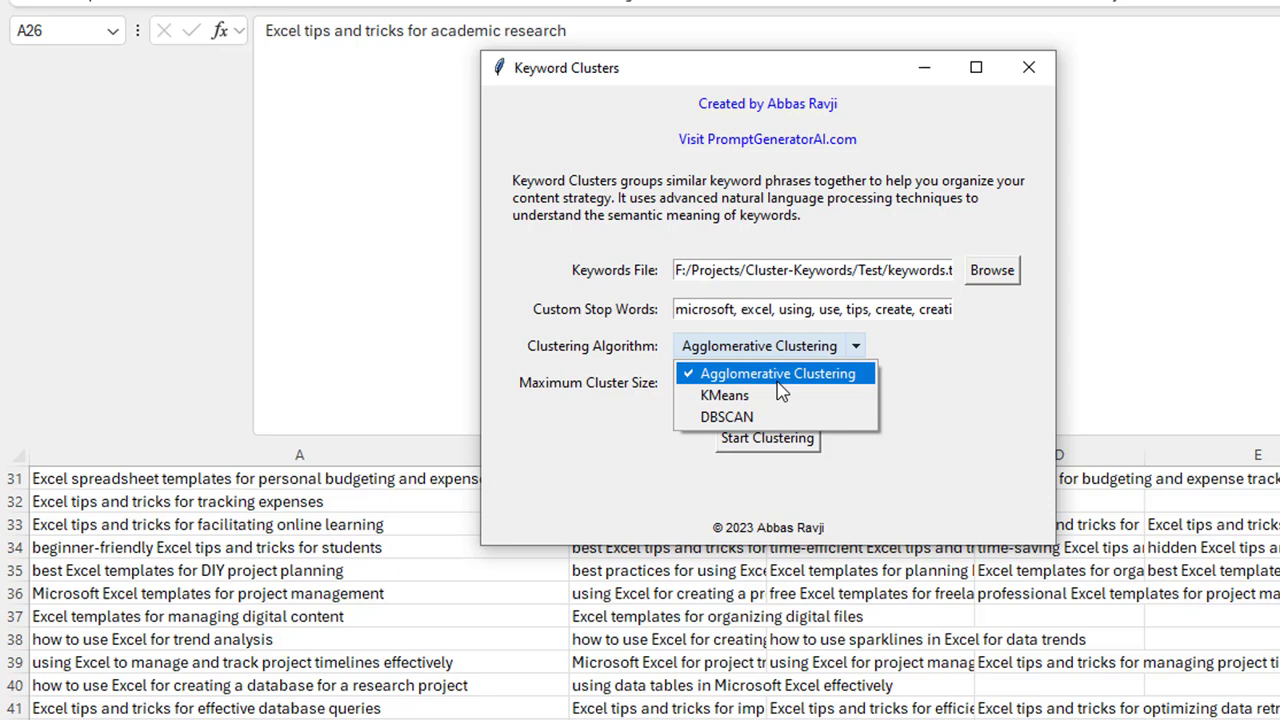
{"action": "left_click", "coordinate": [905, 436]}
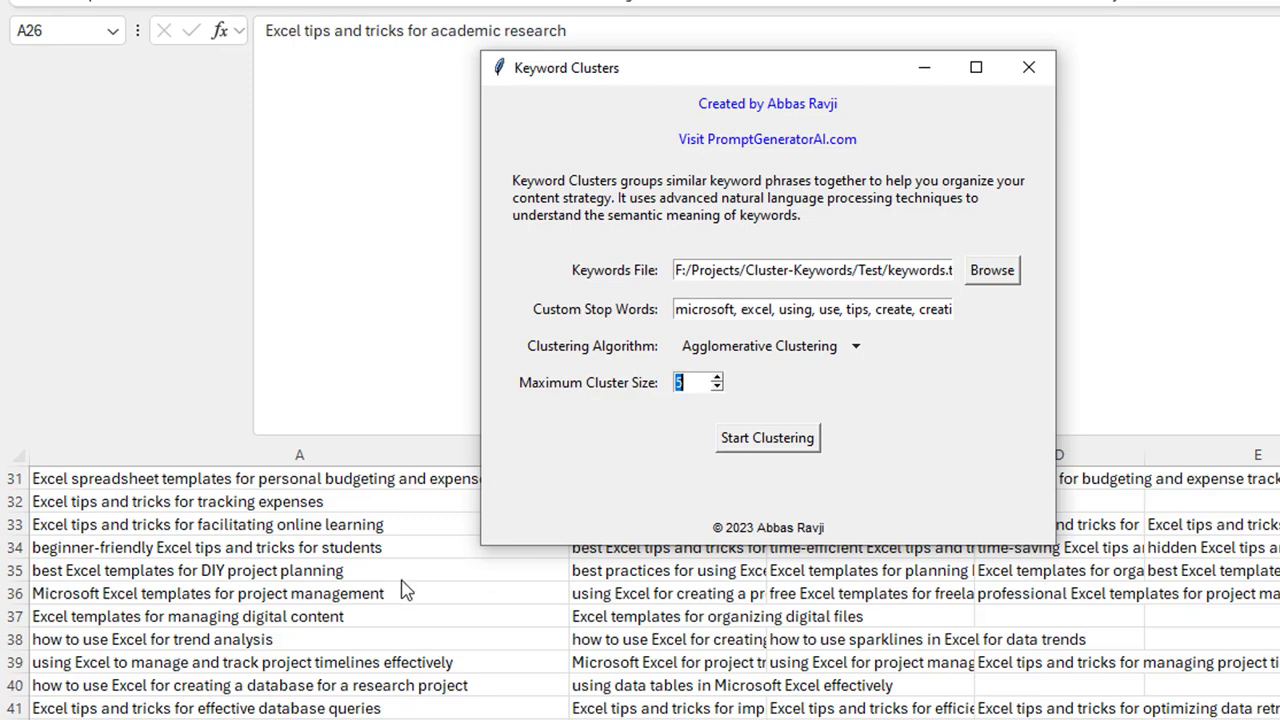
{"action": "key", "text": "alt+Tab"}
{"action": "scroll", "coordinate": [374, 636], "scroll_direction": "up", "scroll_amount": 10}
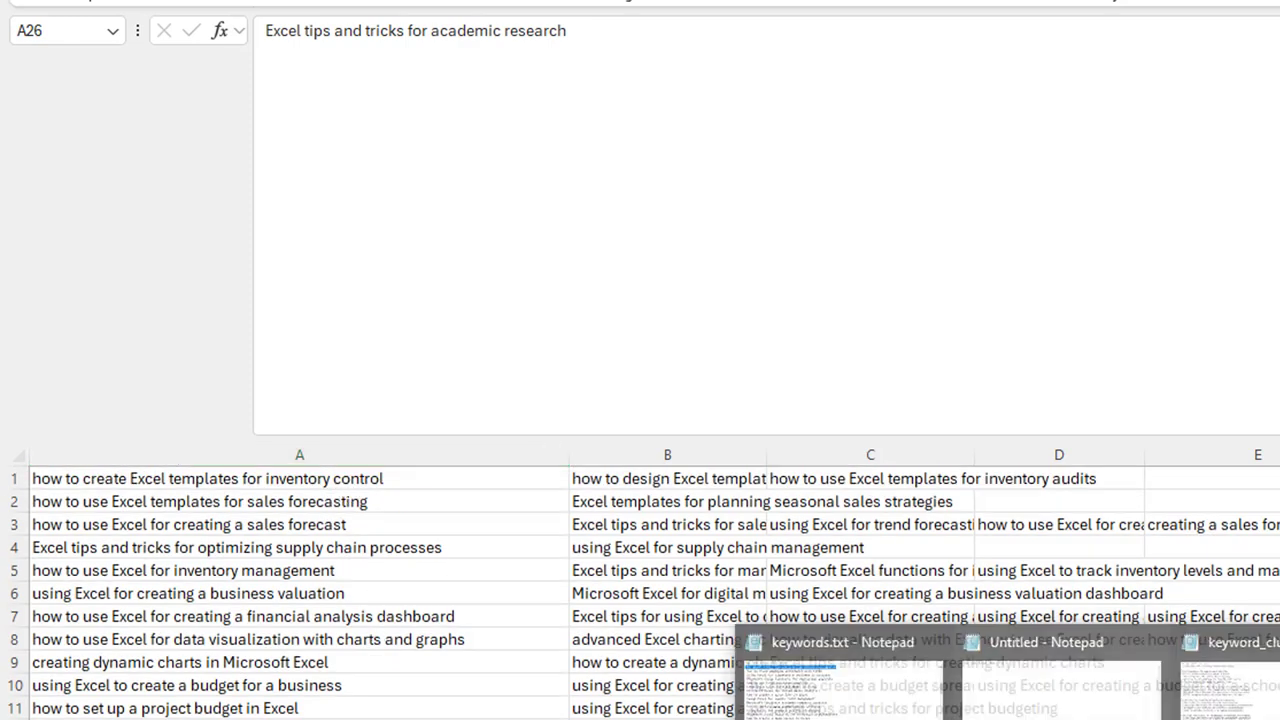
- Switch to Notepad's keywords.txt list, starting with the construction project management phrase
{"action": "left_click", "coordinate": [800, 680]}
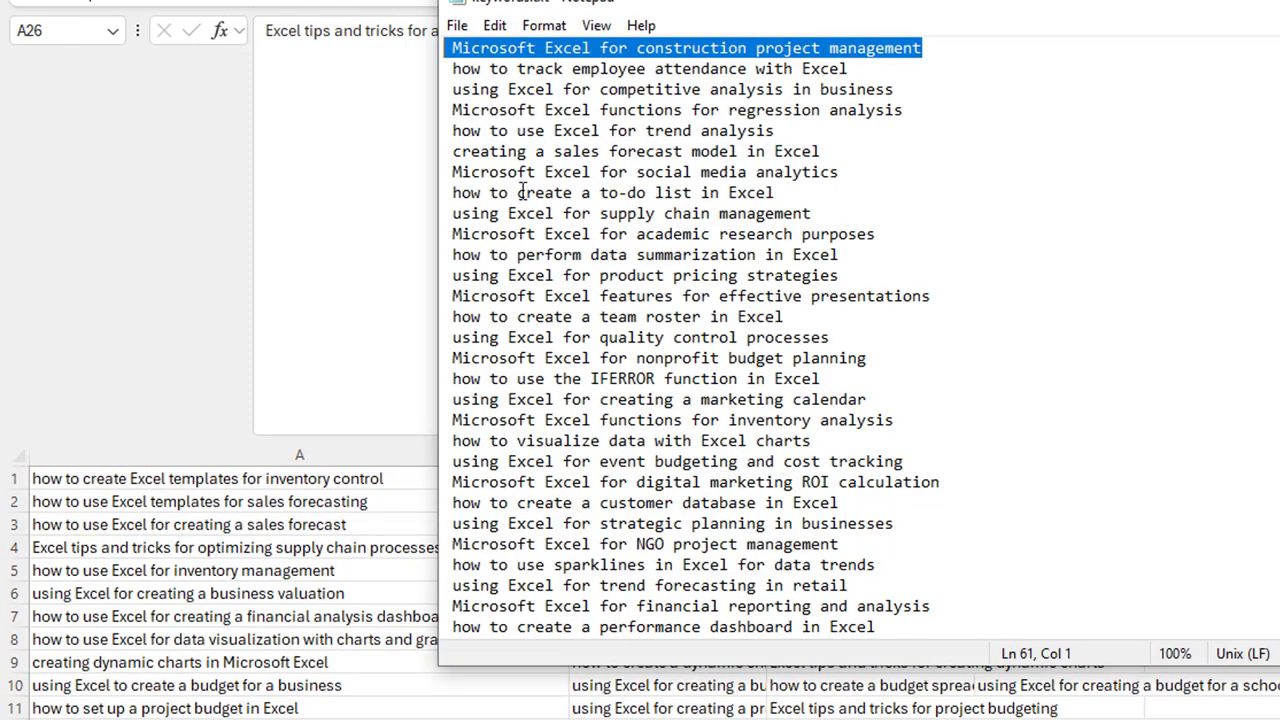